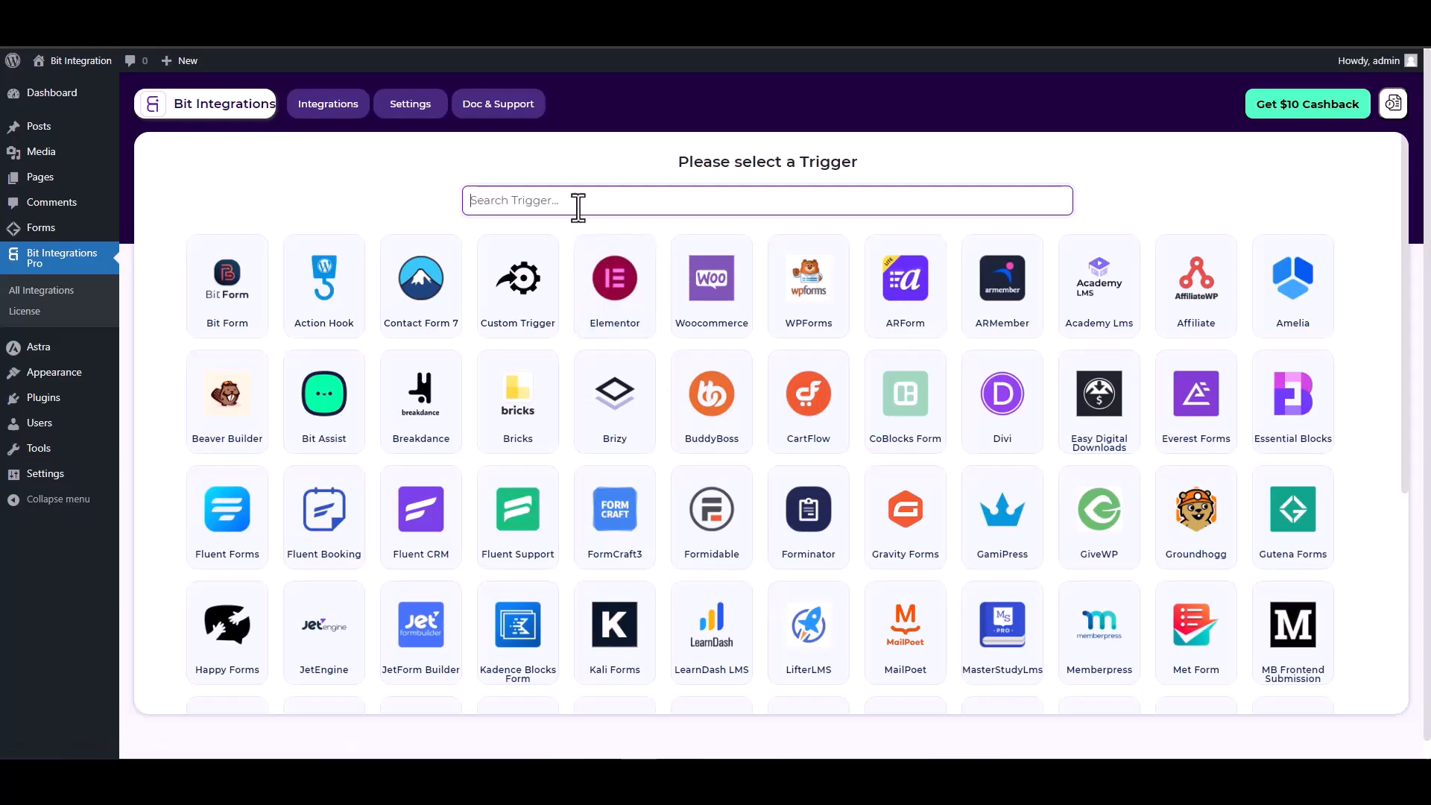
- Pick Gutena Forms as the trigger via search 'gun' and start fetching its data
text(gun)
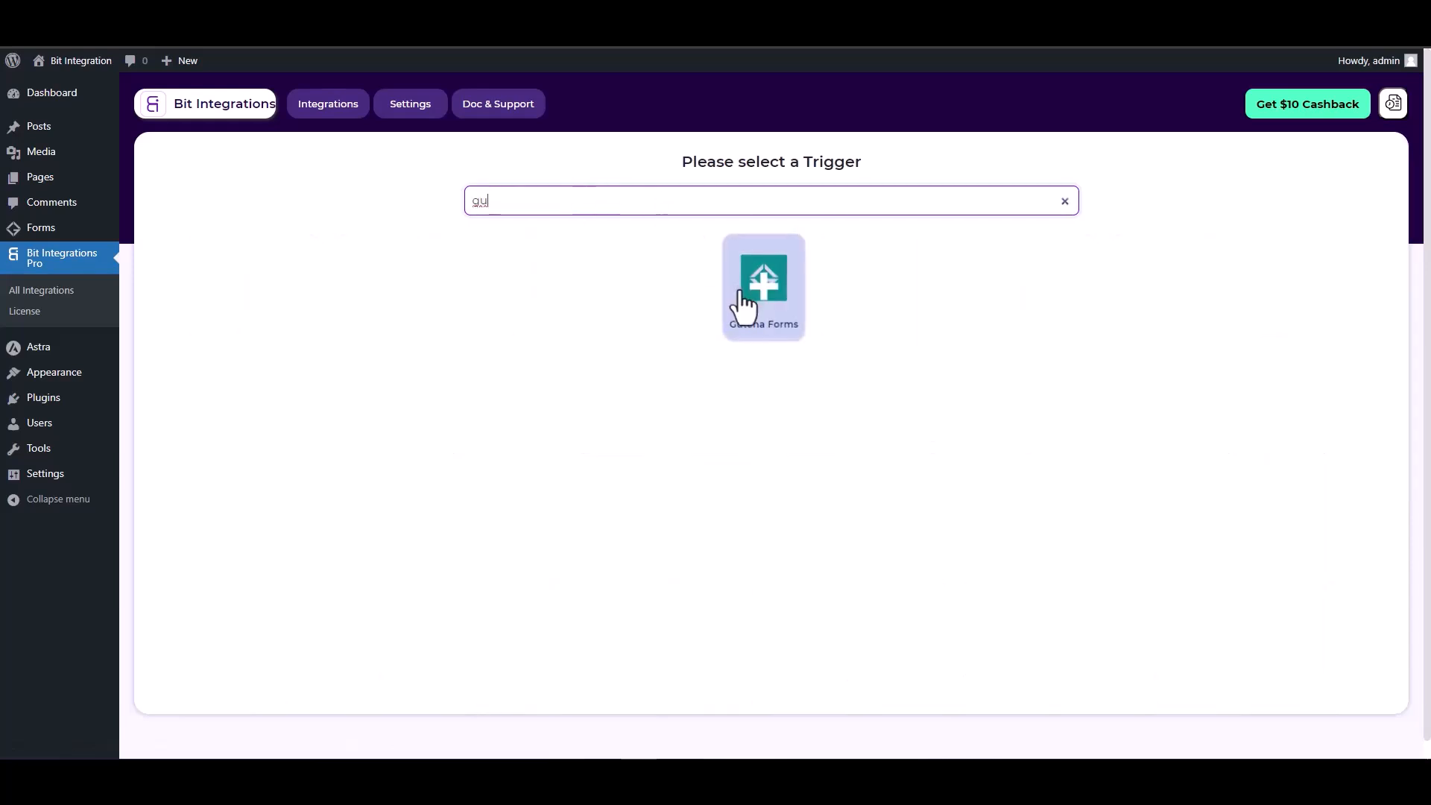
click(745, 299)
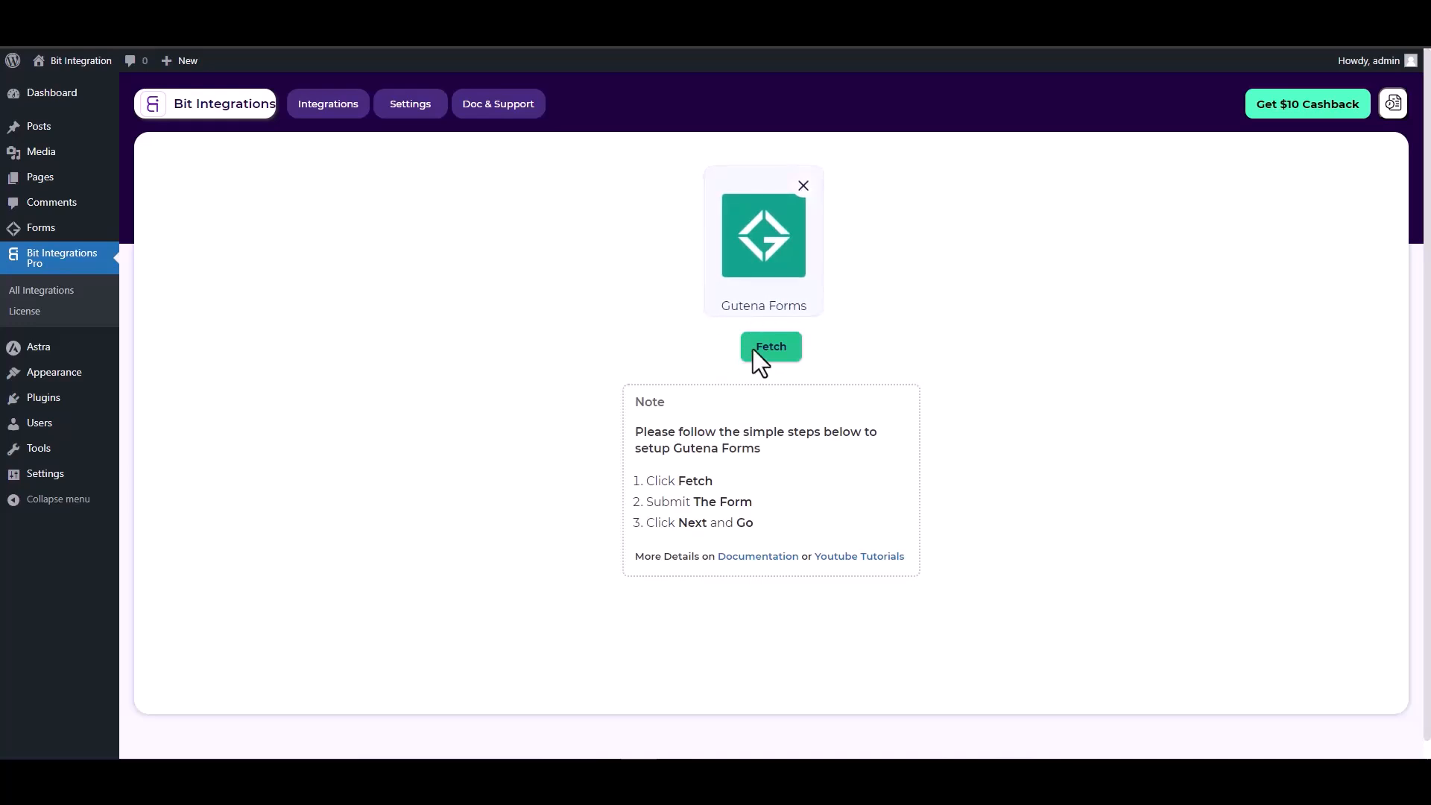
click(776, 356)
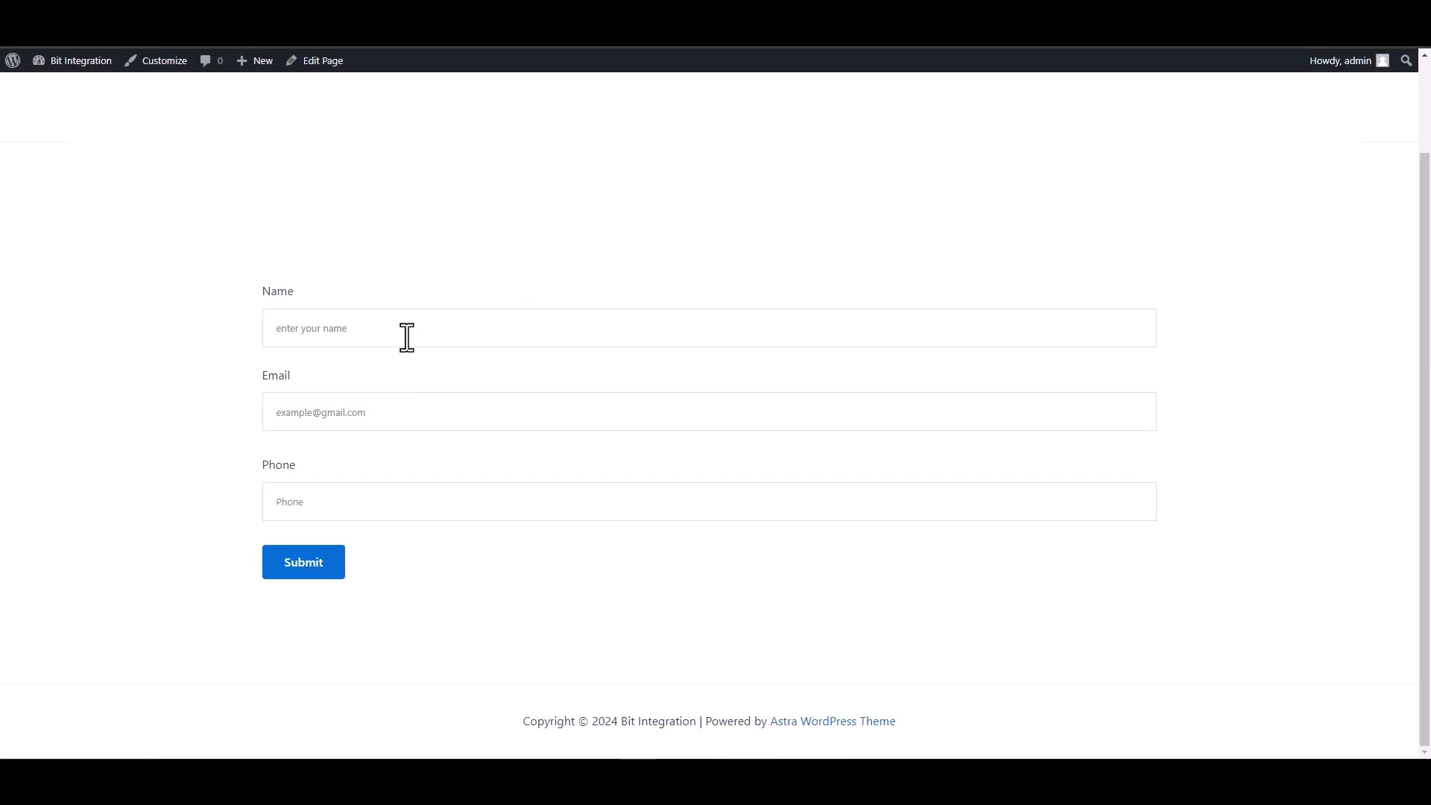
- Fill the form with name 'te', a test e-mail and a test phone number, then submit it
click(406, 333)
text(test)
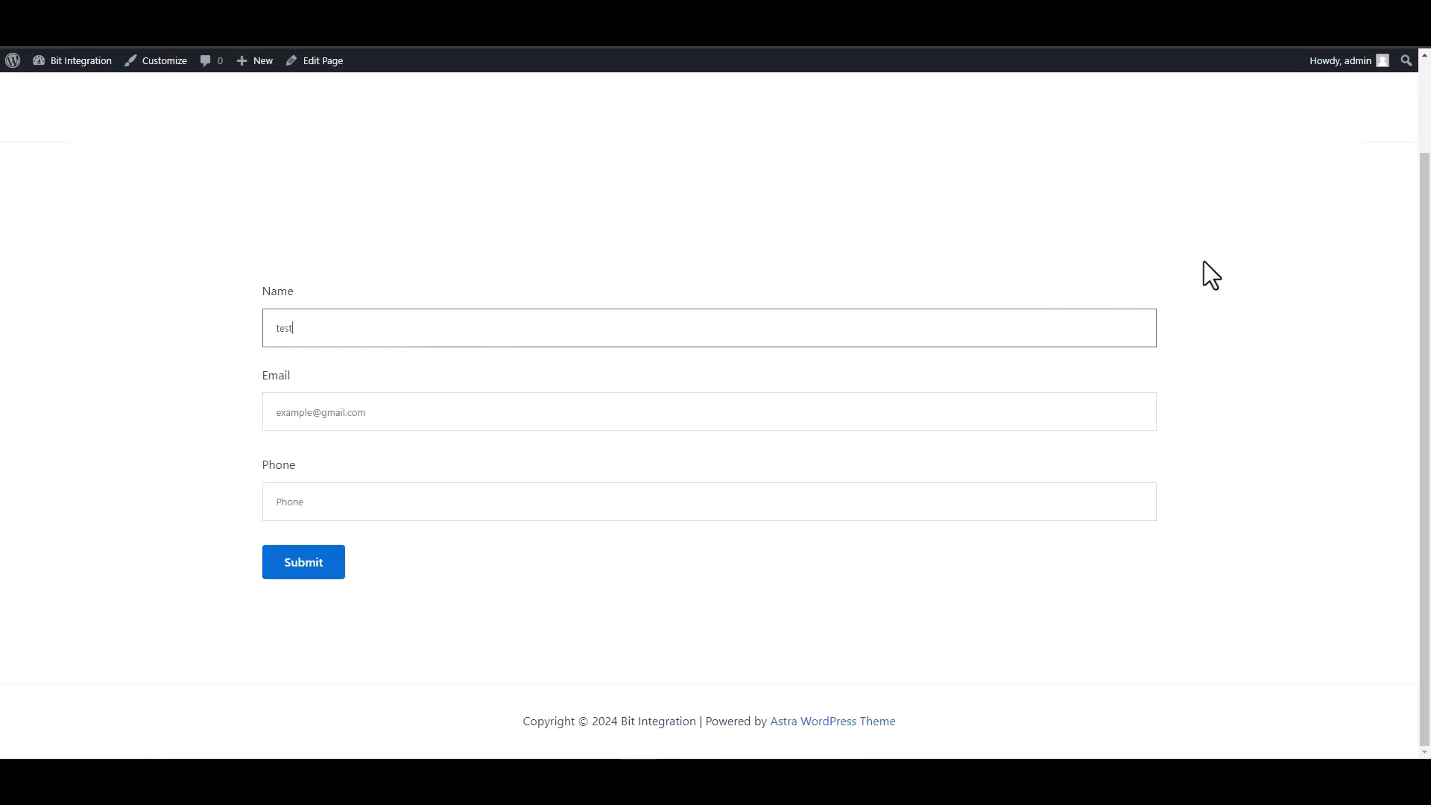
click(1134, 412)
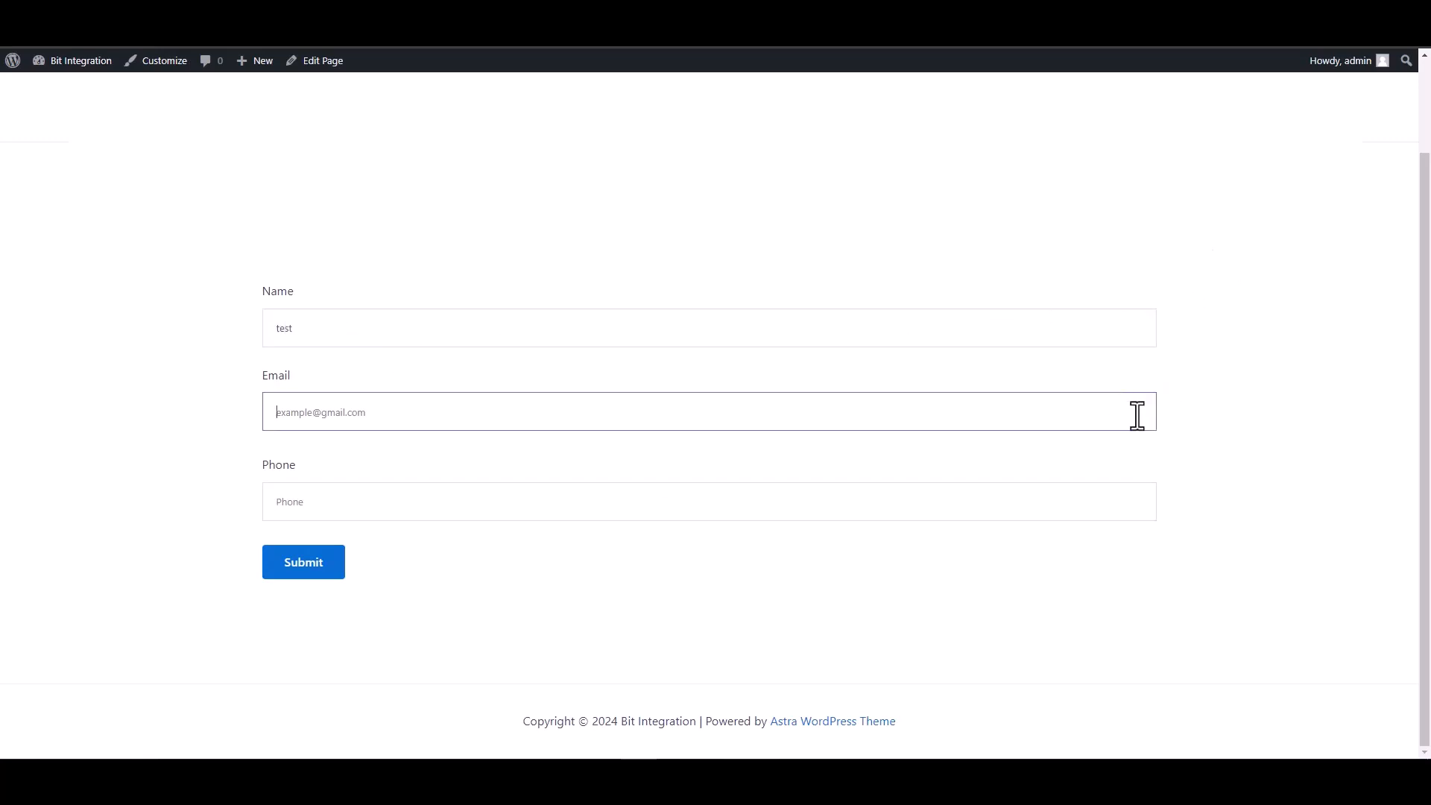
text(test)
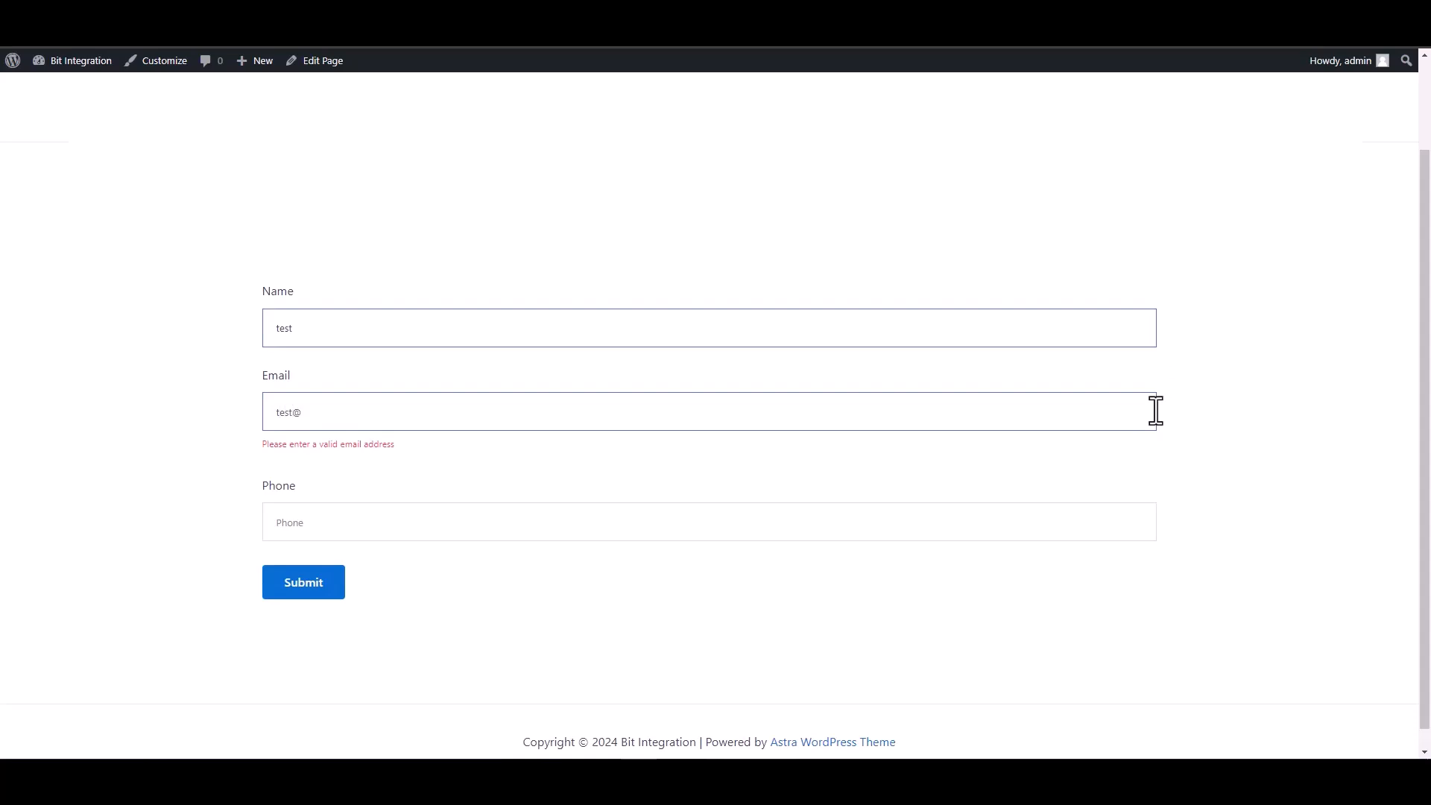
text(@test.com)
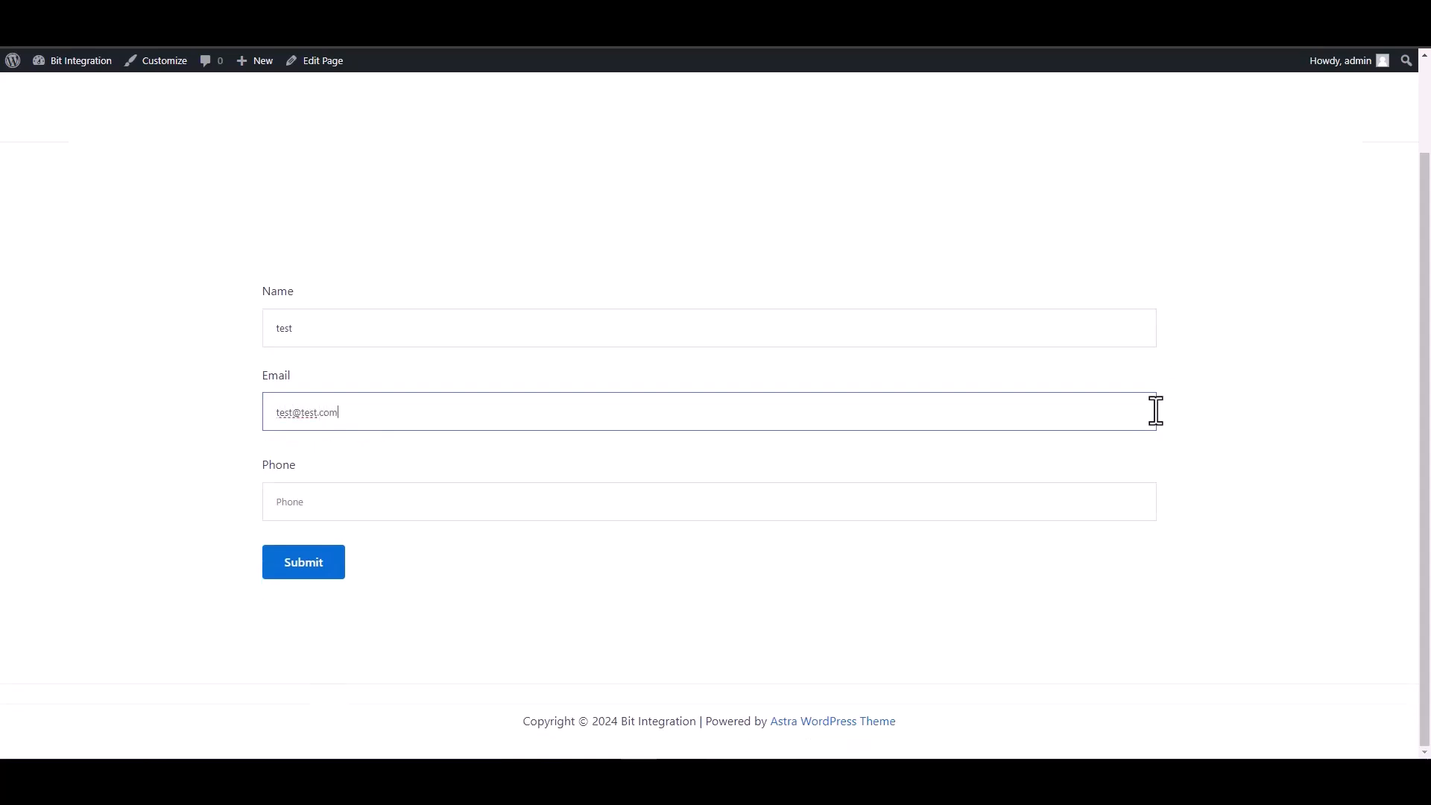
click(1089, 503)
text(1234567)
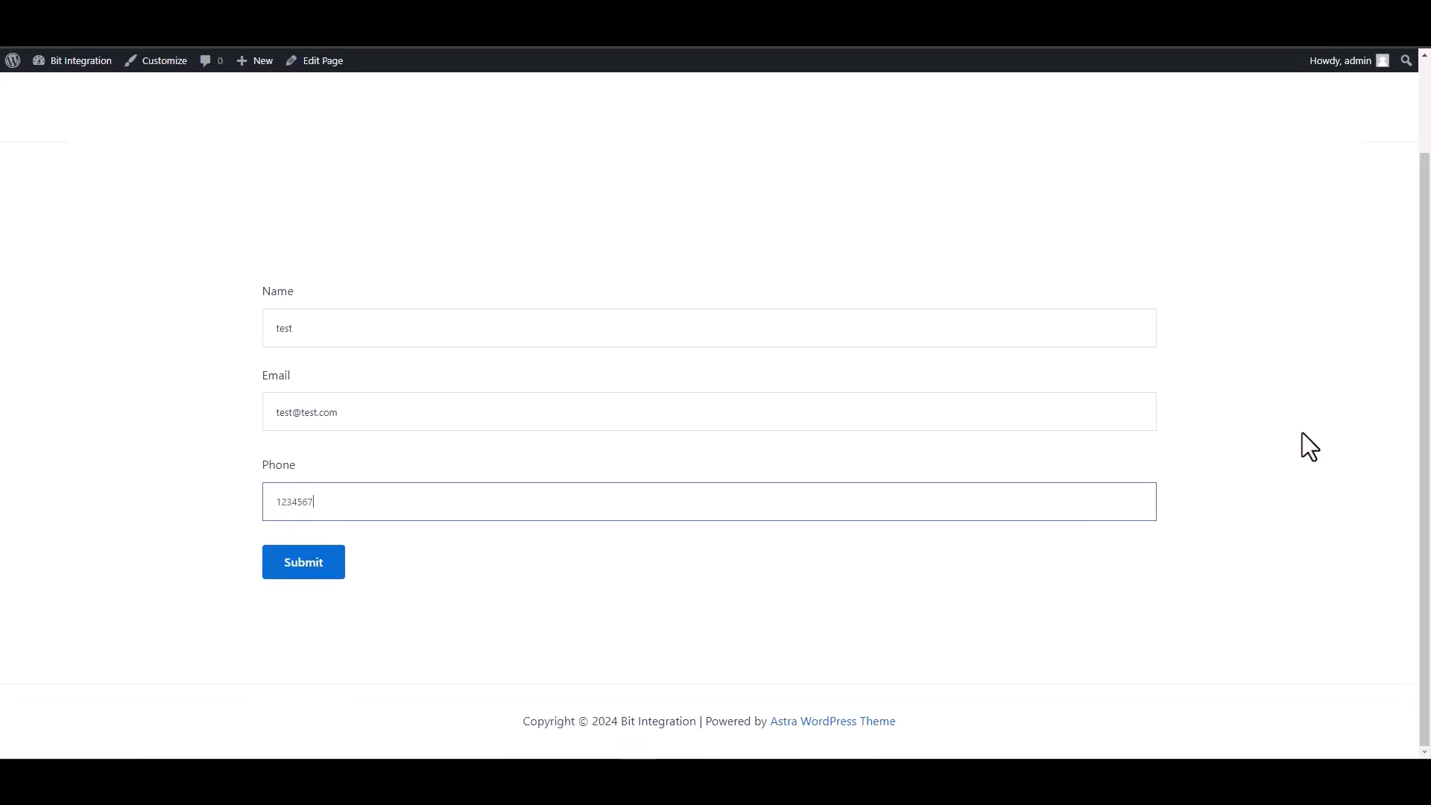
click(296, 568)
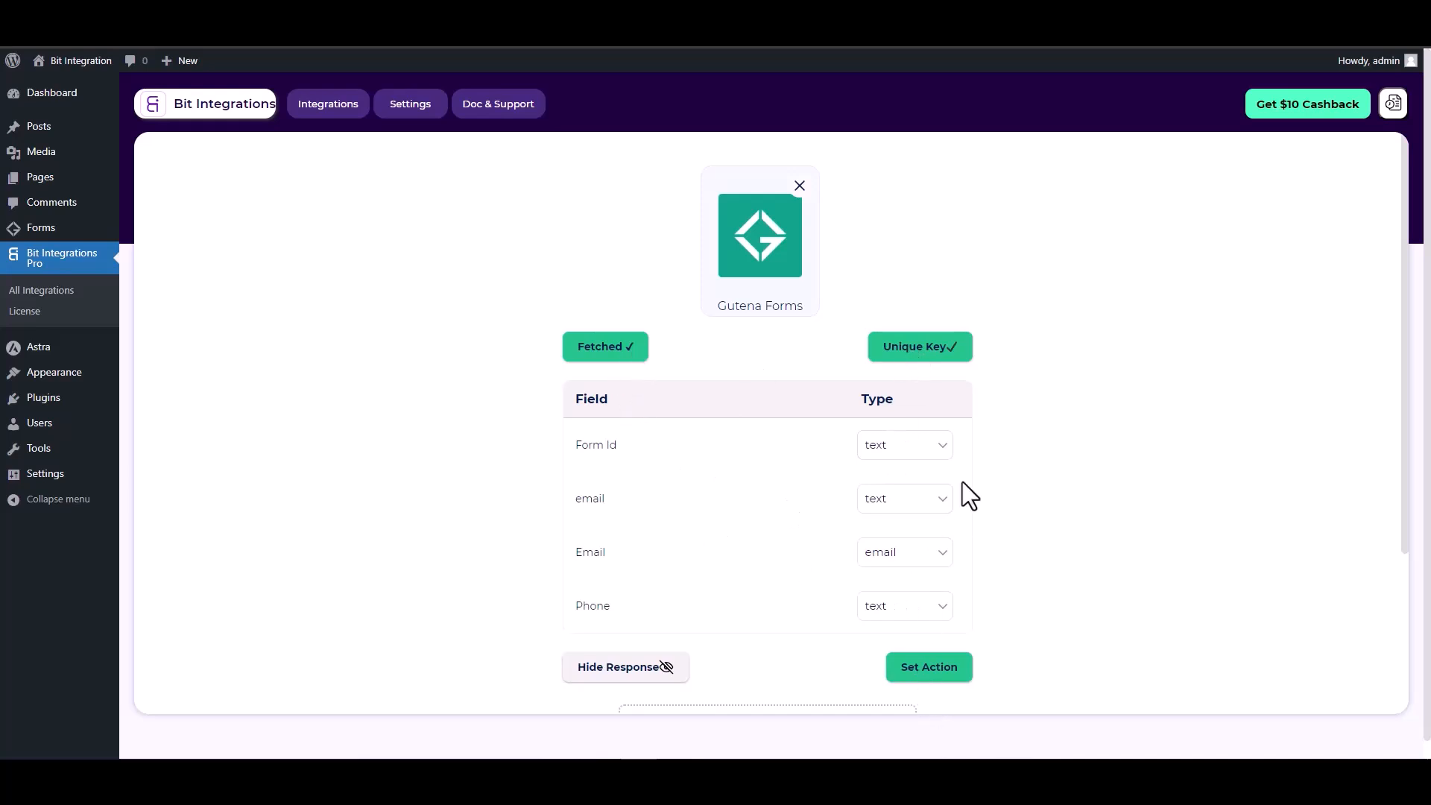
- Review the fetched Gutena fields and proceed to Set Action
scroll(963, 482, down, 1)
click(937, 593)
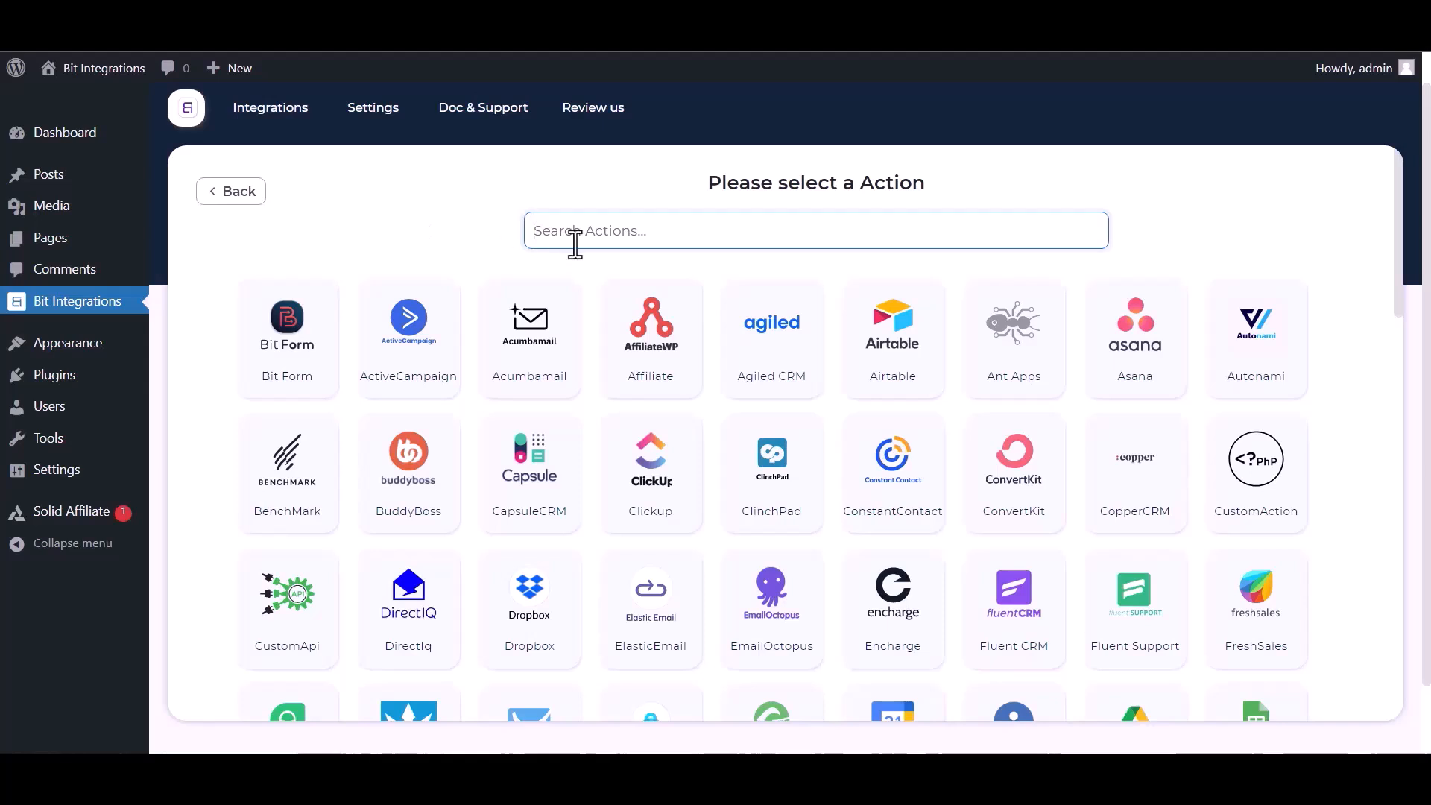
- Search 'sl', pick Slack as the action and focus the empty Access Token field
text(sl)
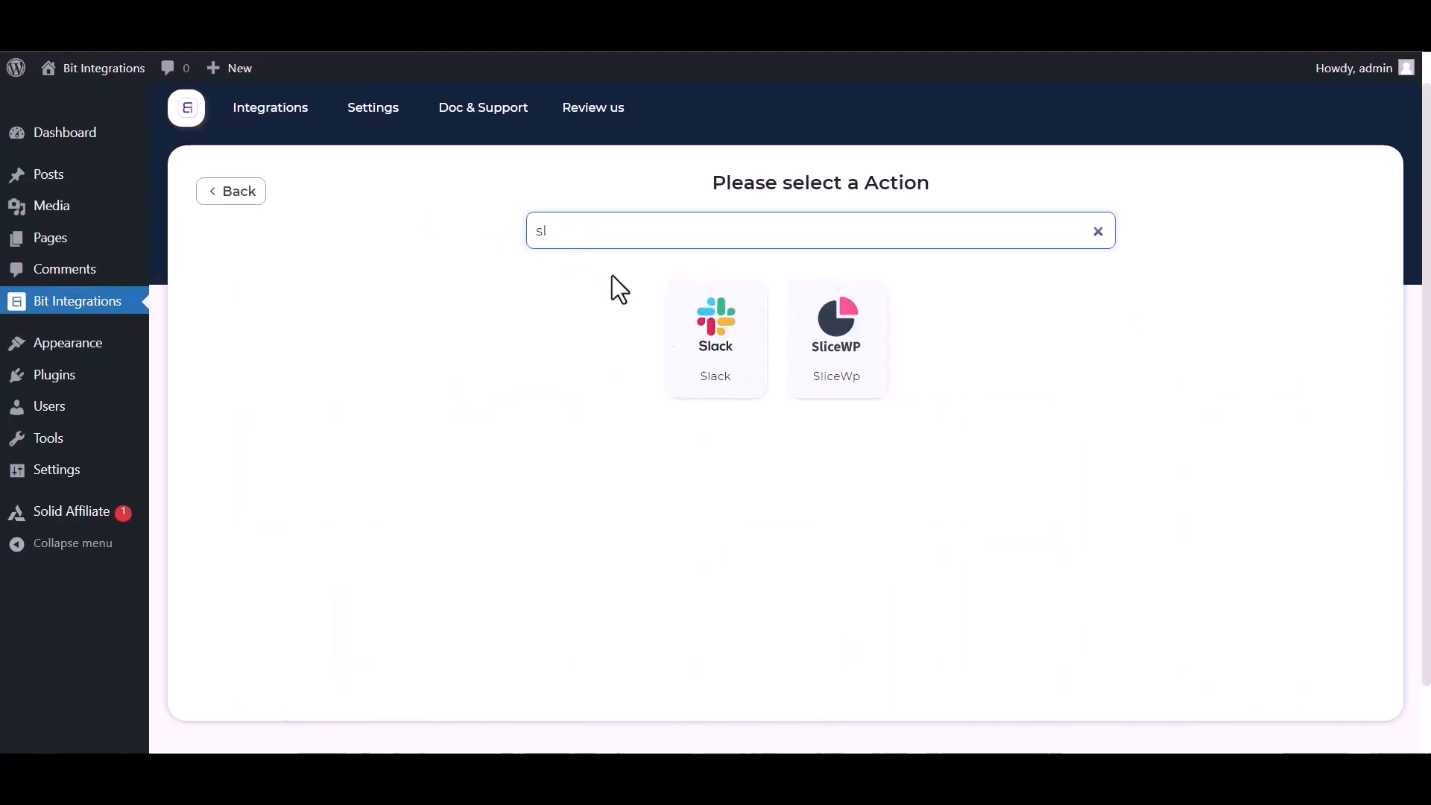
click(715, 360)
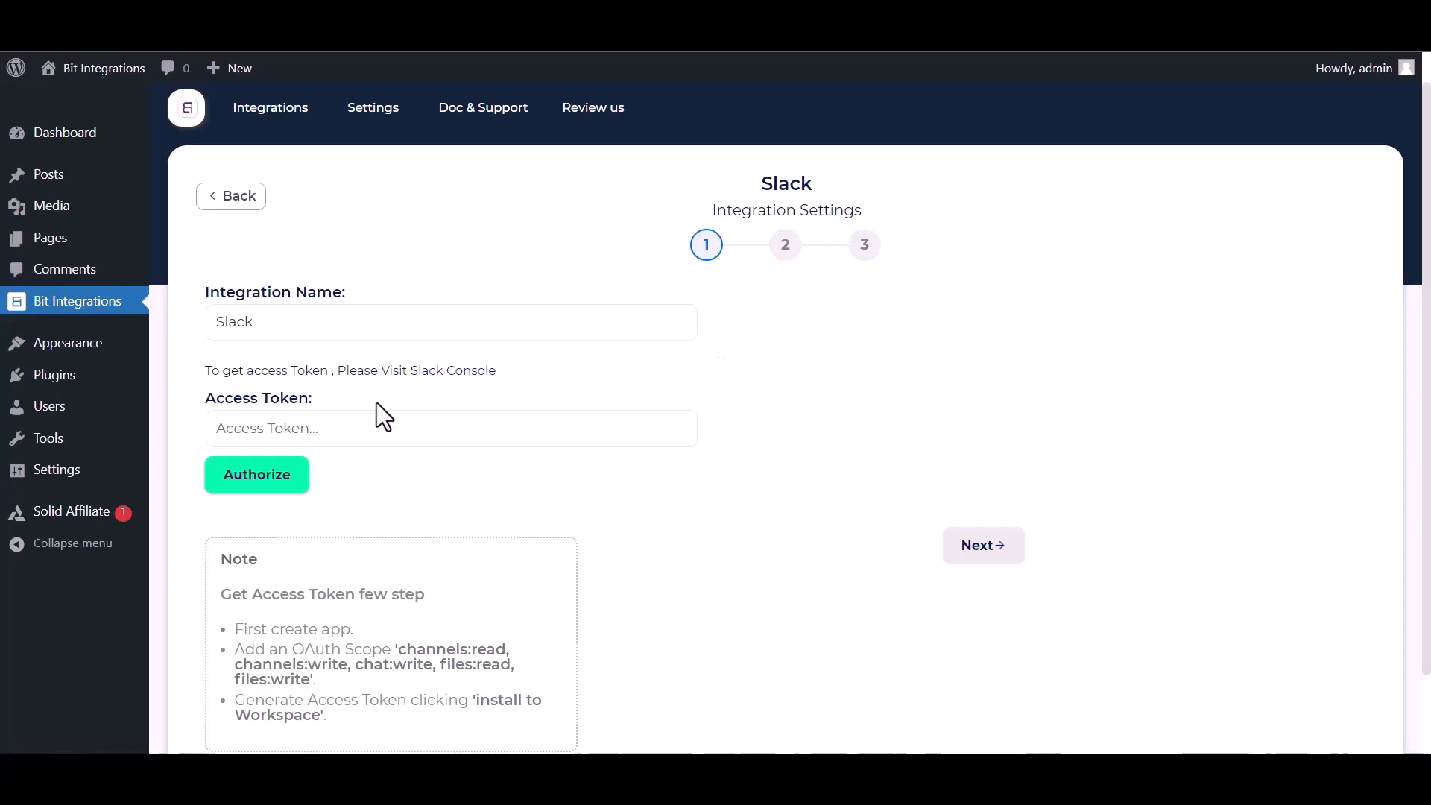
click(256, 424)
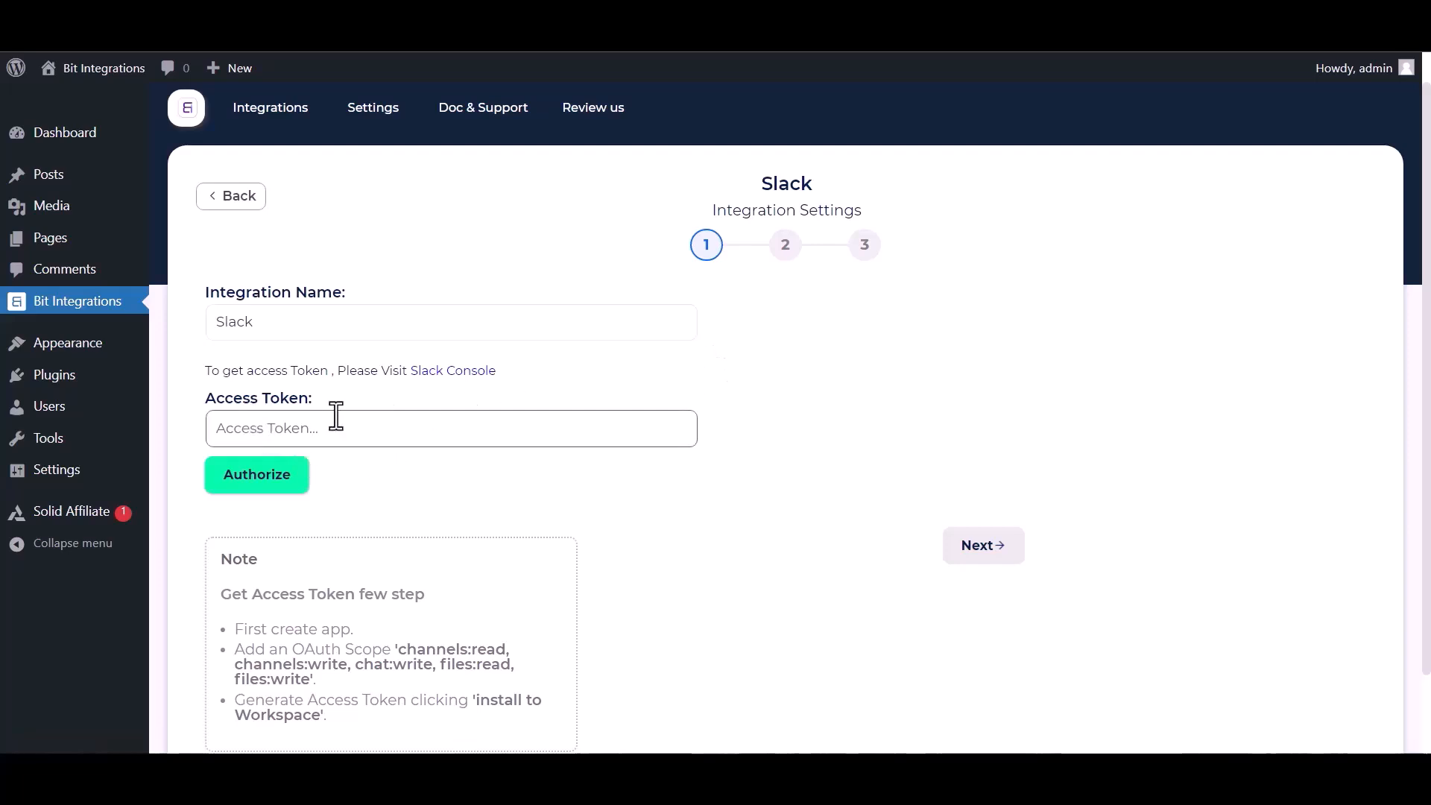
- From the Slack API console, create app 'Bit Integrations' from scratch in the Bit Apps workspace
click(422, 373)
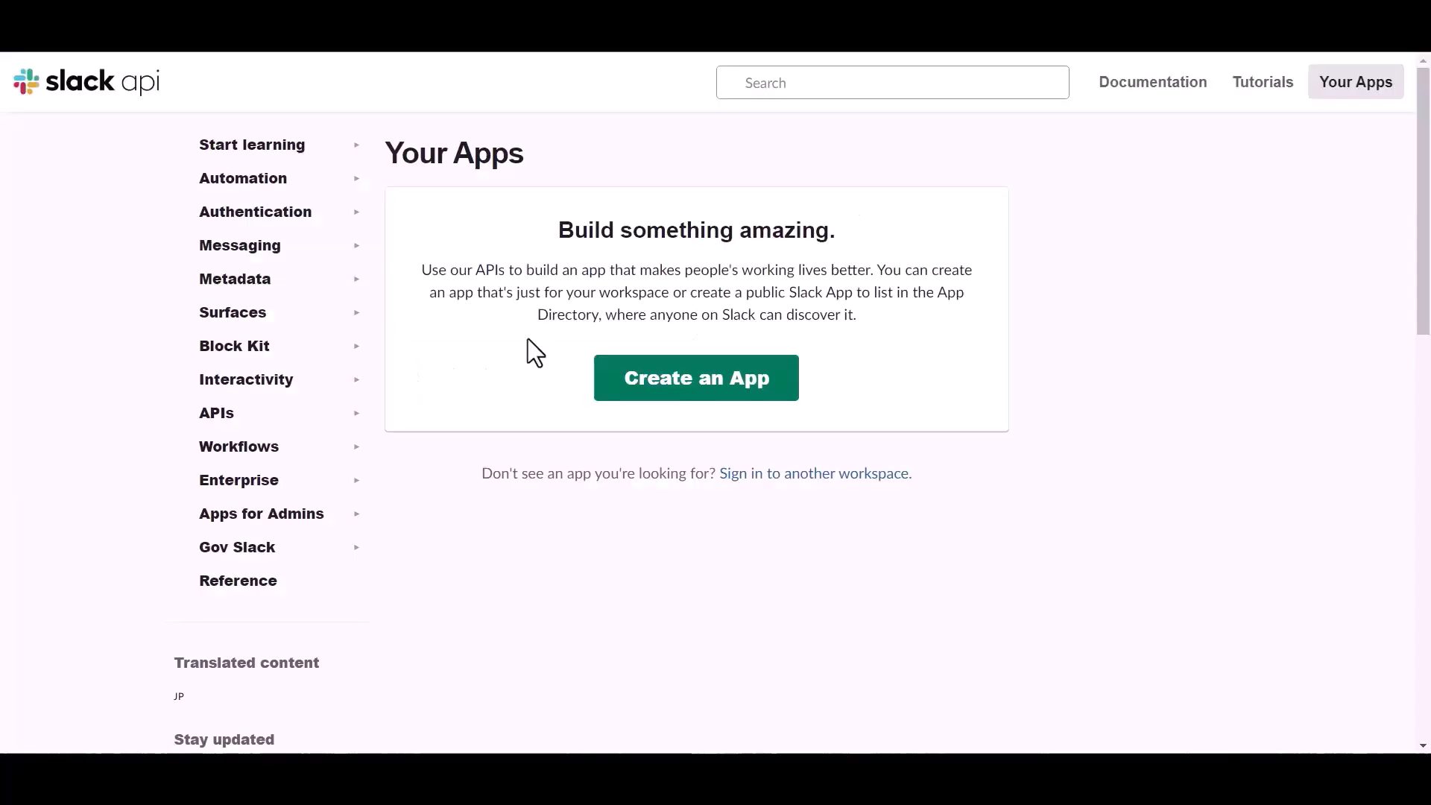
click(659, 389)
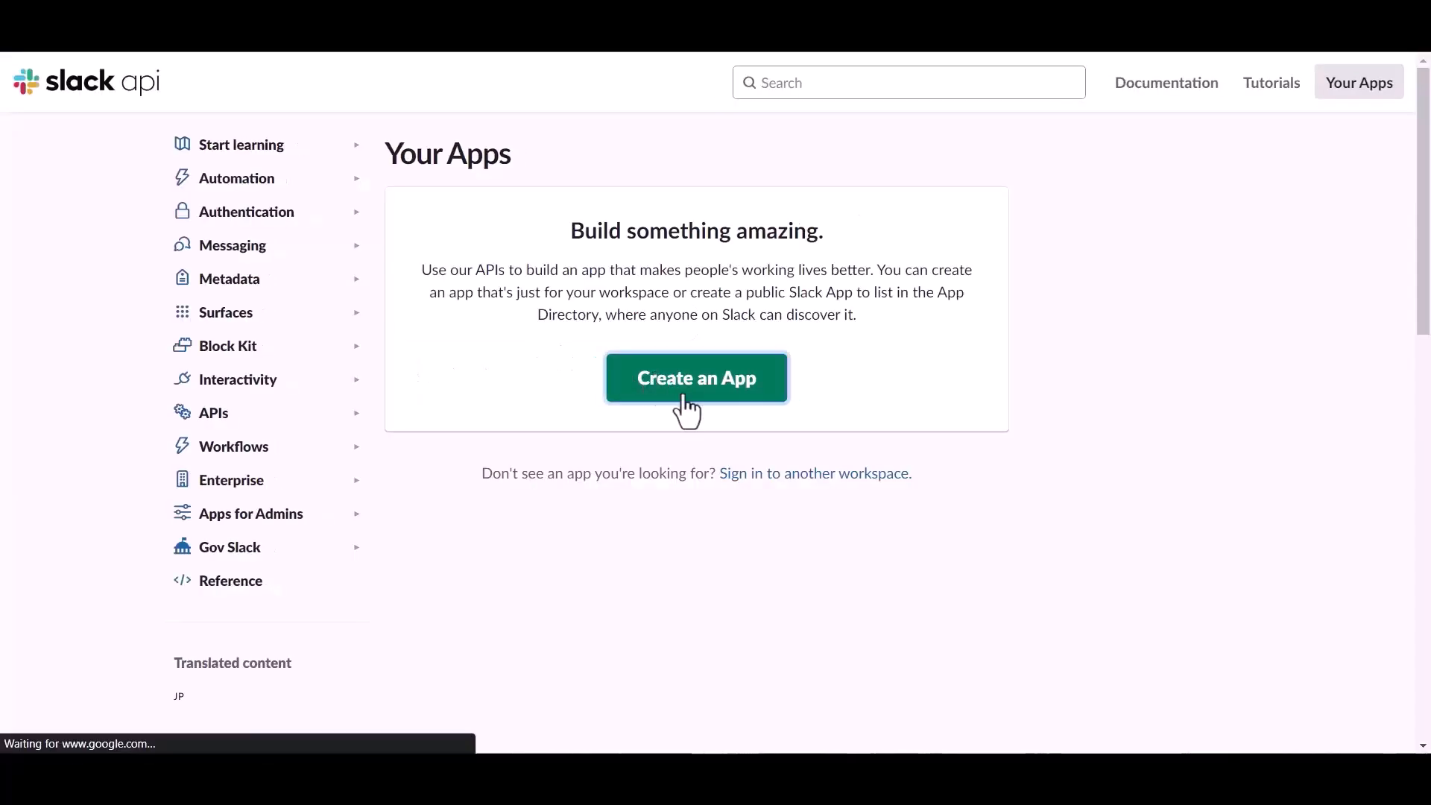
click(594, 386)
click(598, 280)
text(Bit Integrations)
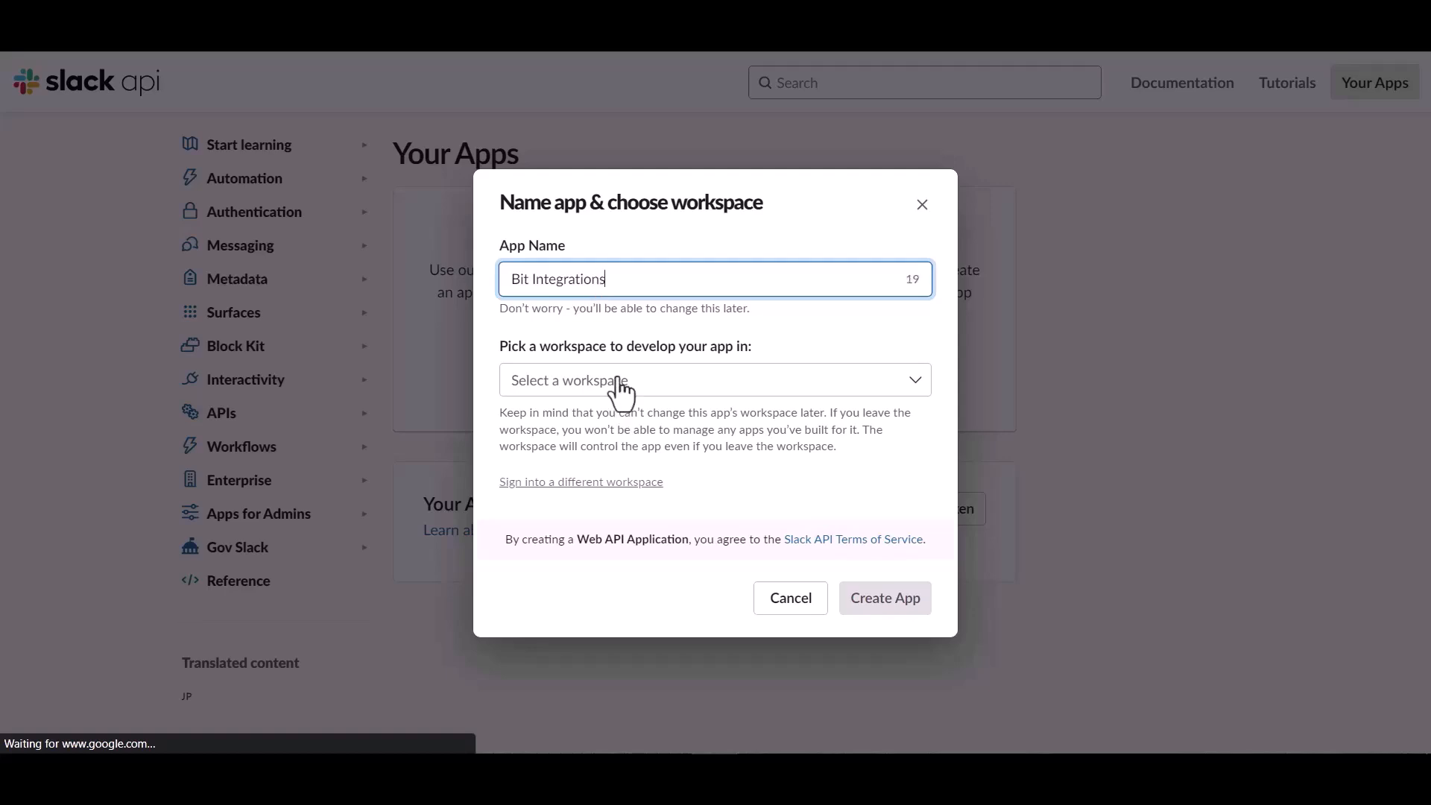
click(660, 384)
click(560, 421)
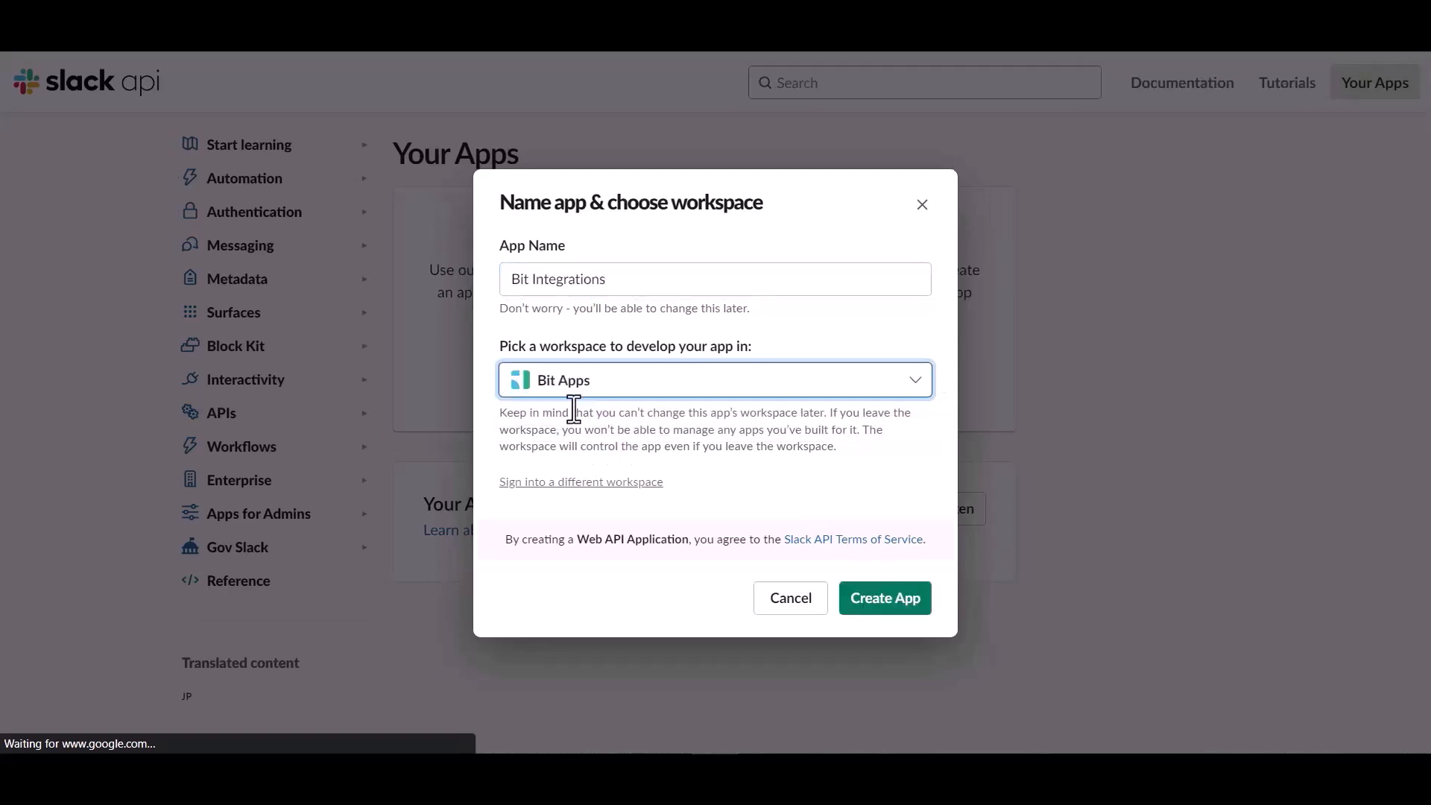
click(887, 613)
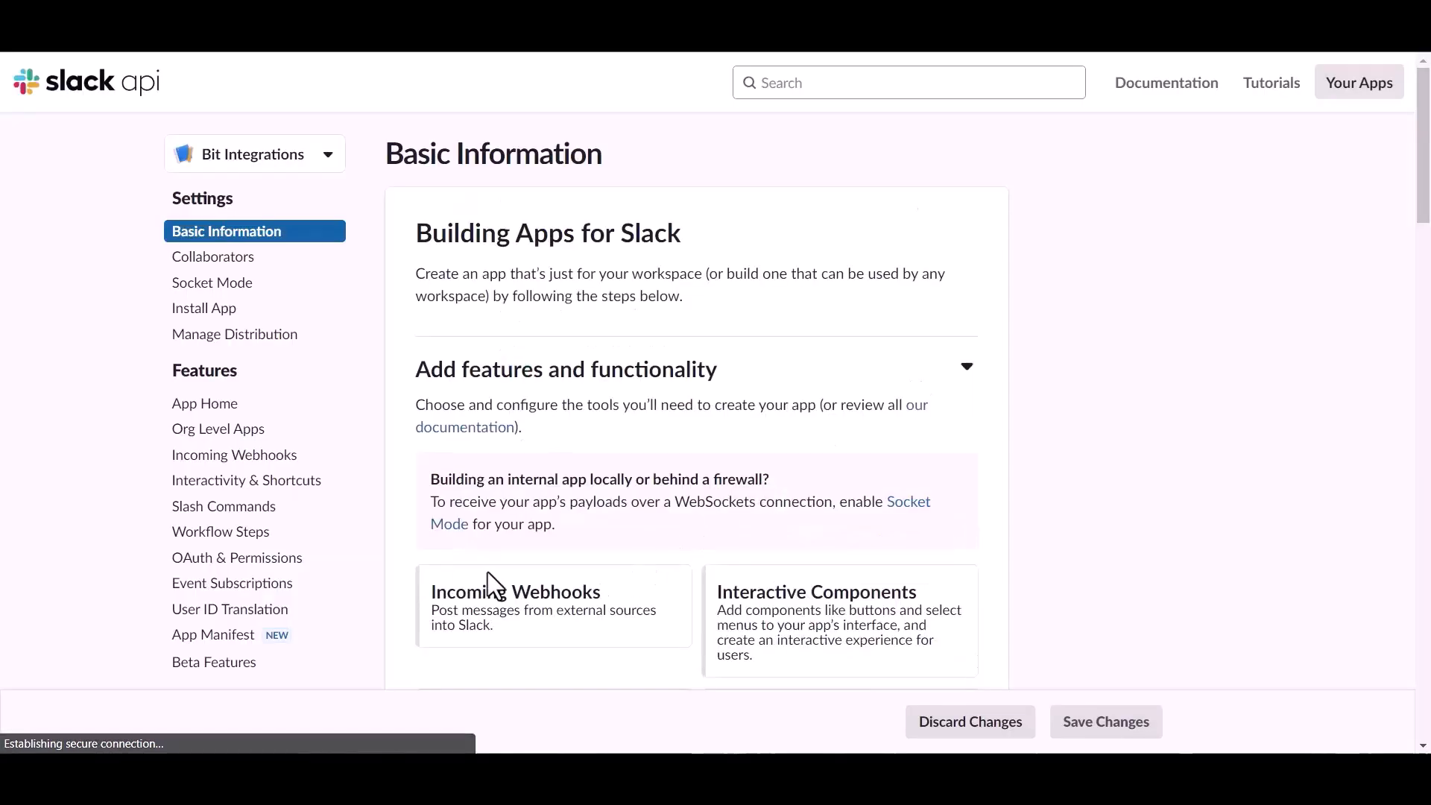
- Go to the Bit Integrations app's OAuth & Permissions page and scroll down to Scopes
click(233, 562)
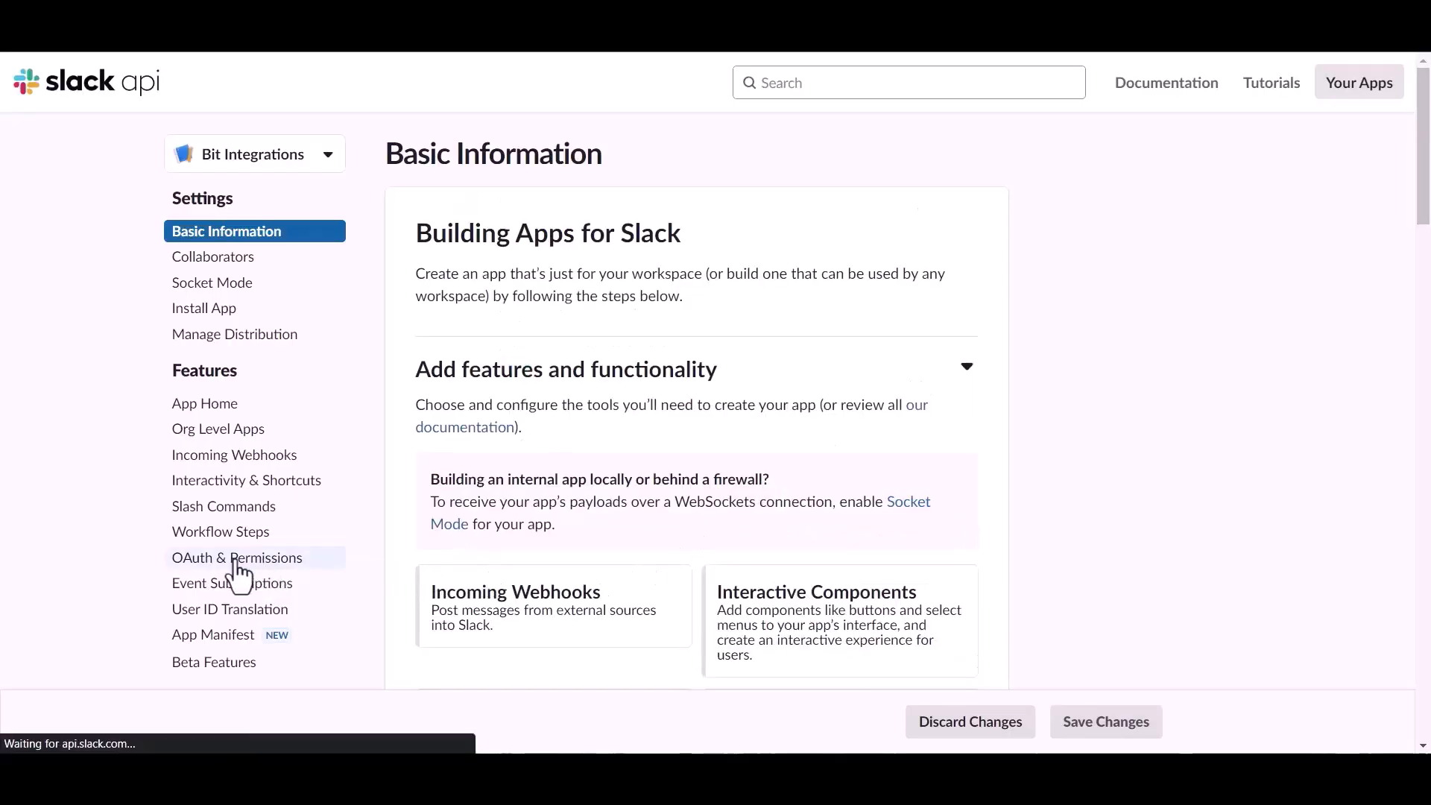
scroll(811, 521, down, 6)
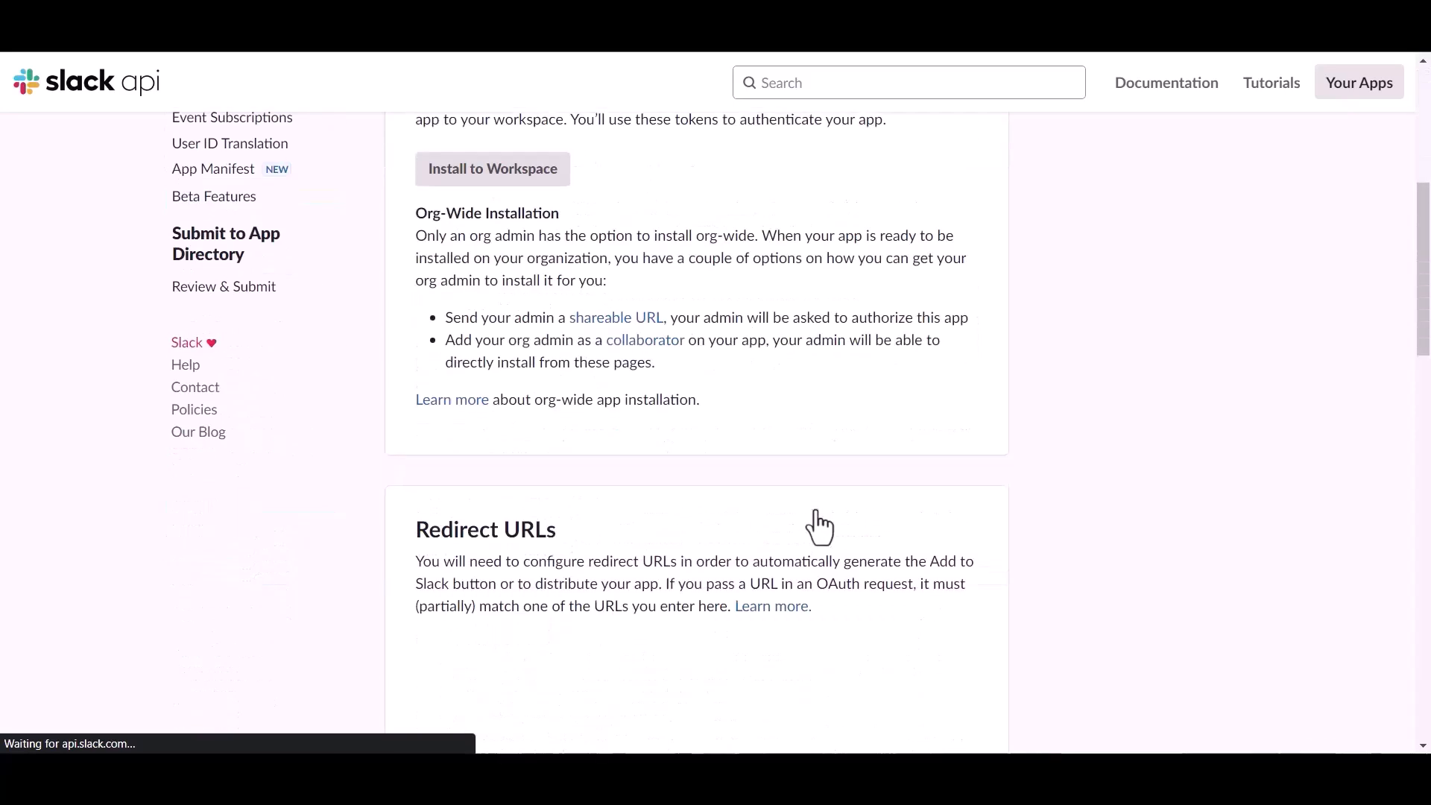
scroll(816, 522, down, 12)
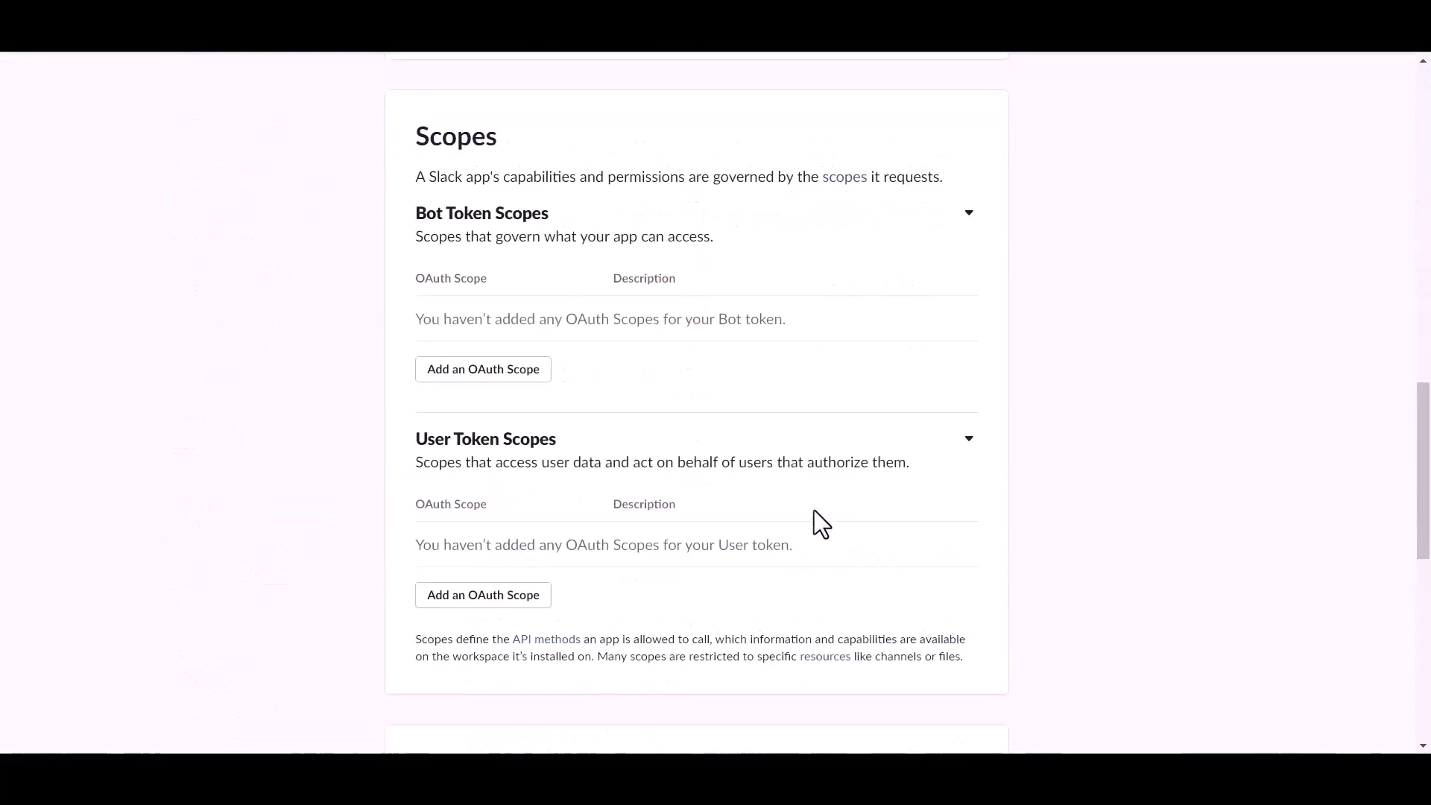
scroll(813, 510, down, 3)
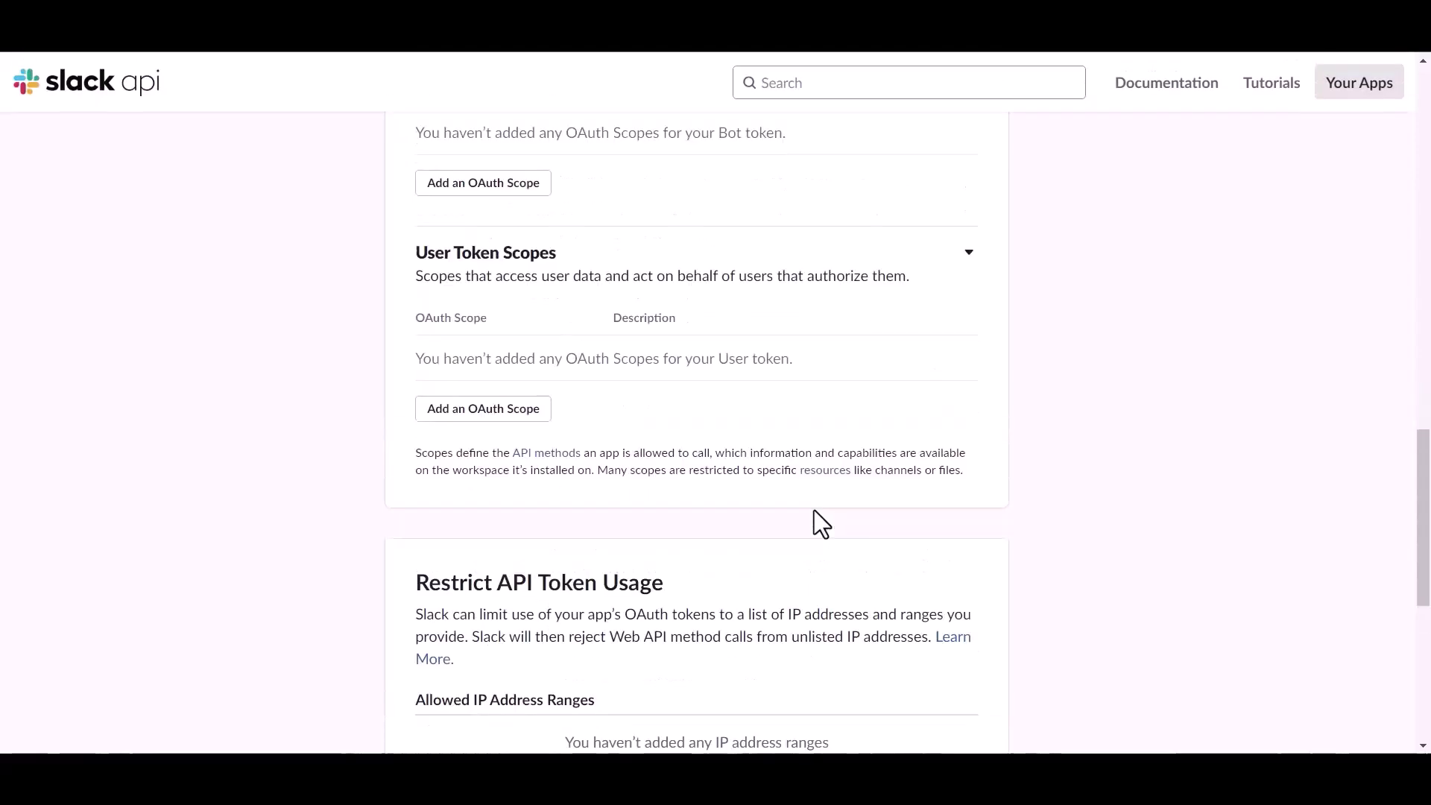
- Add the user token scopes files:read, files:write and chat:write
click(514, 414)
click(501, 410)
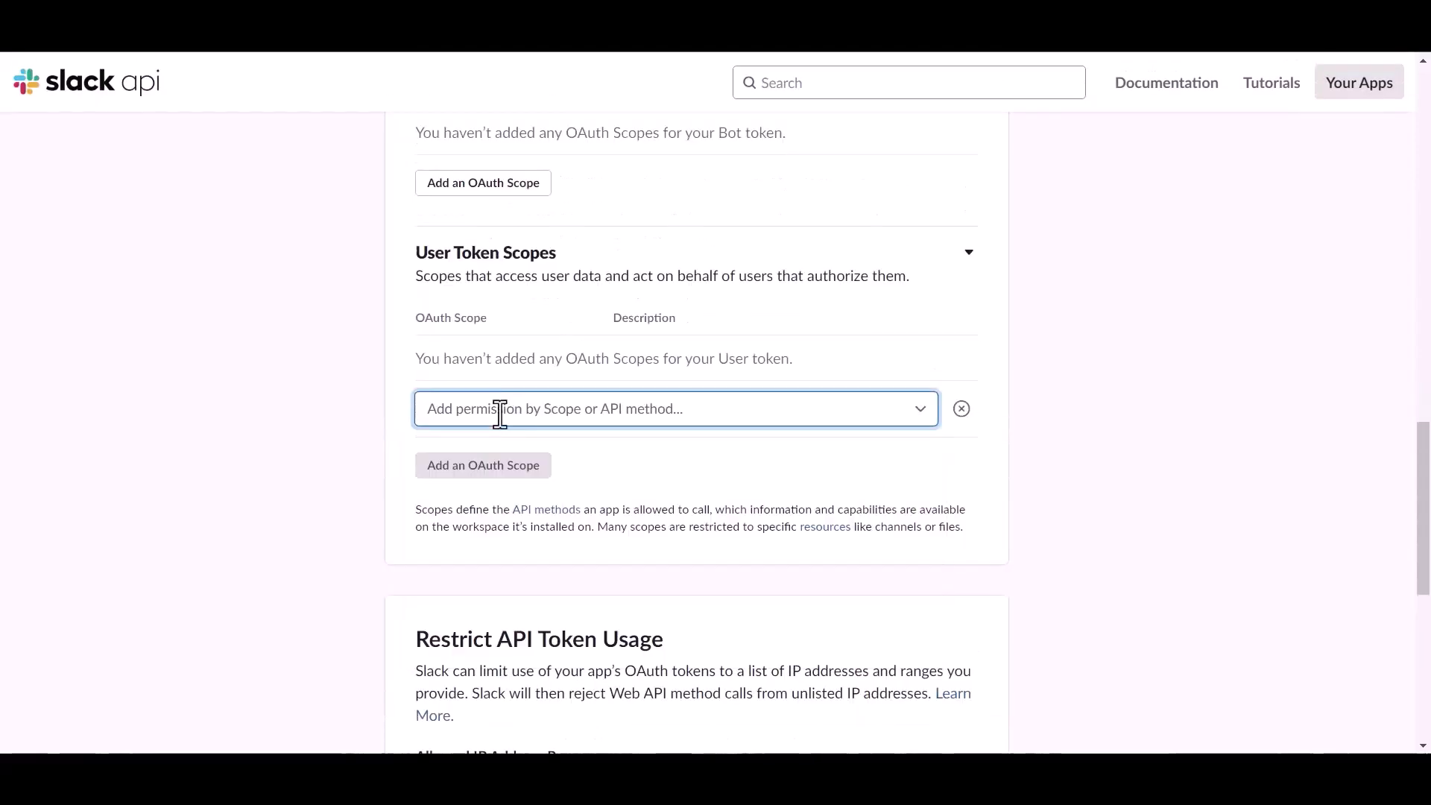
text(file)
click(482, 548)
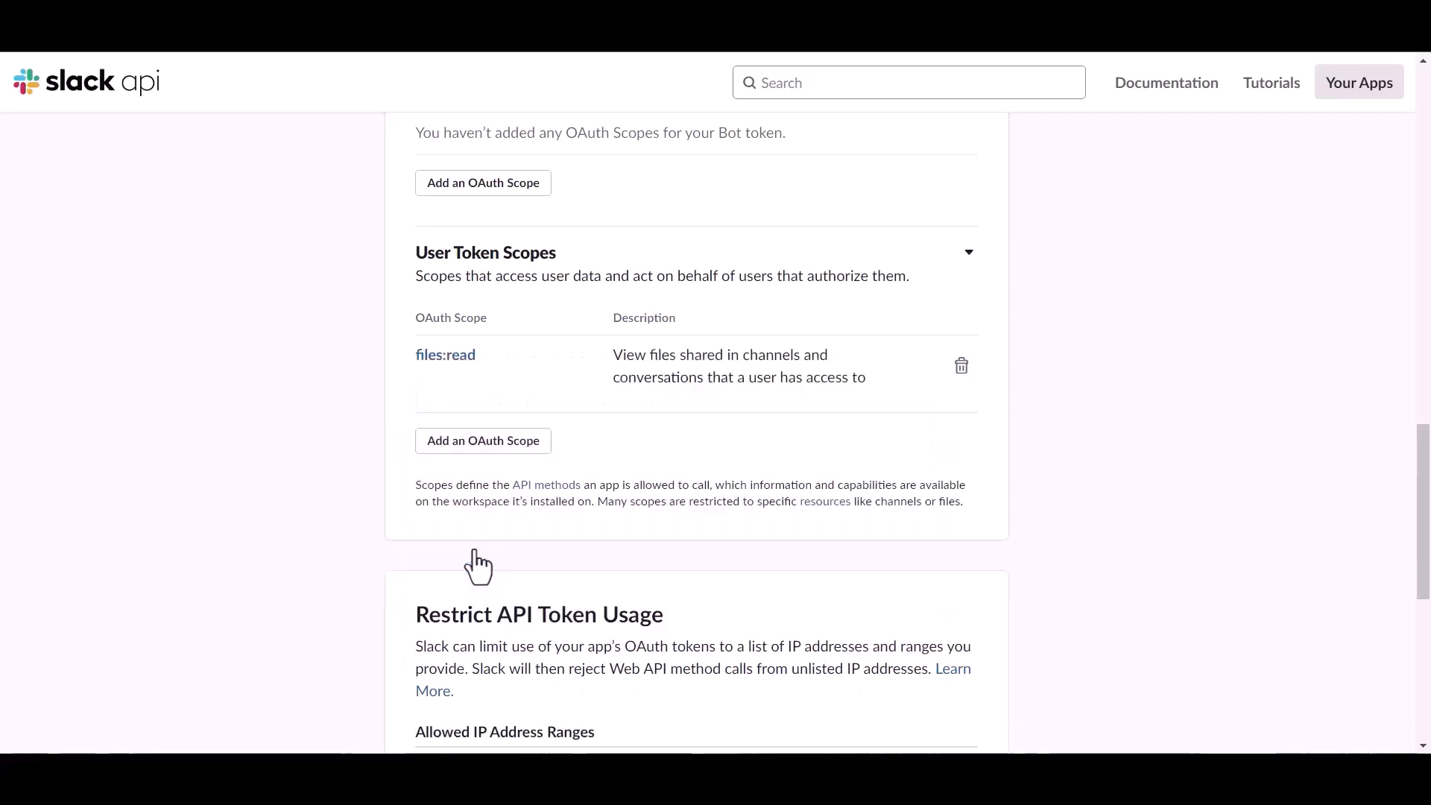
click(491, 441)
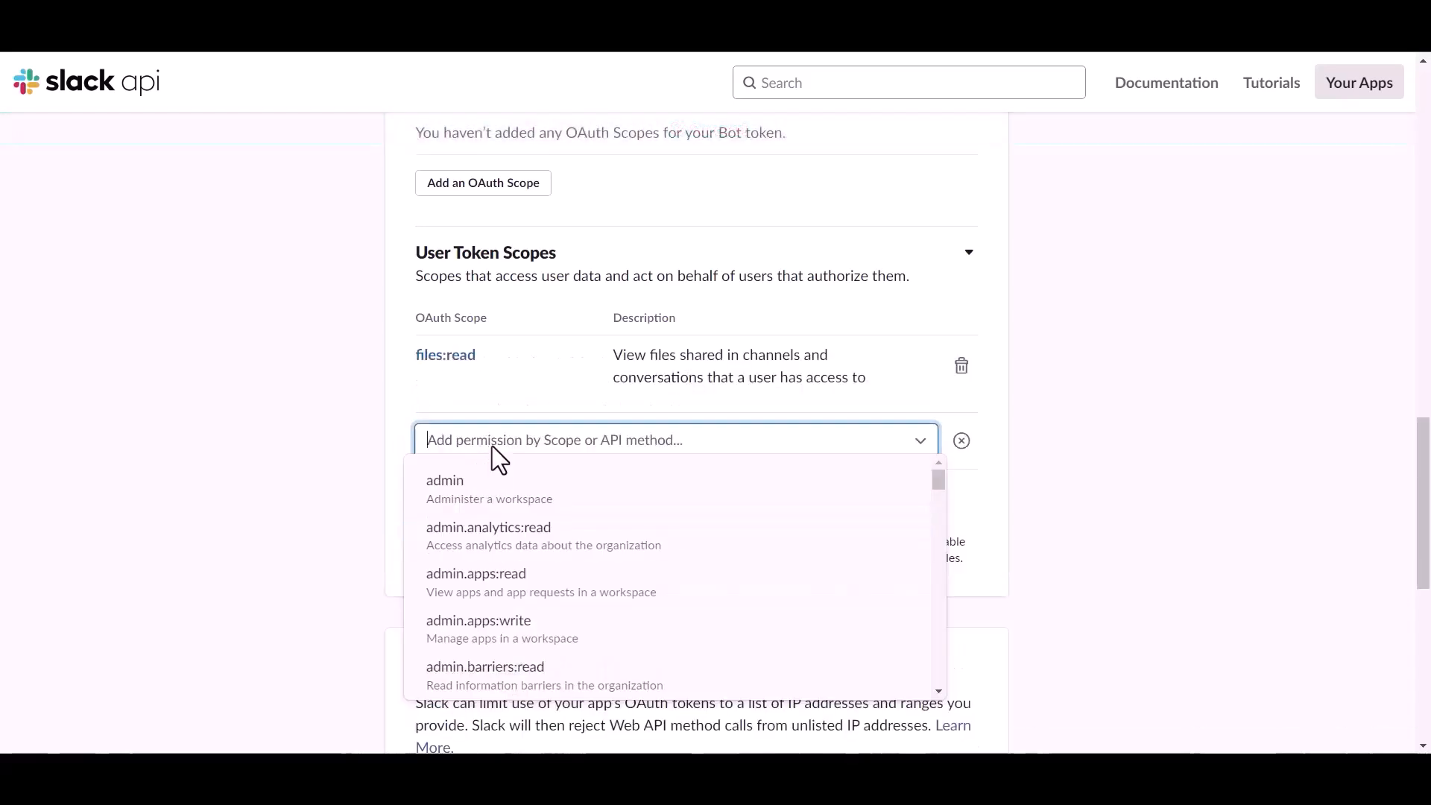
text(file)
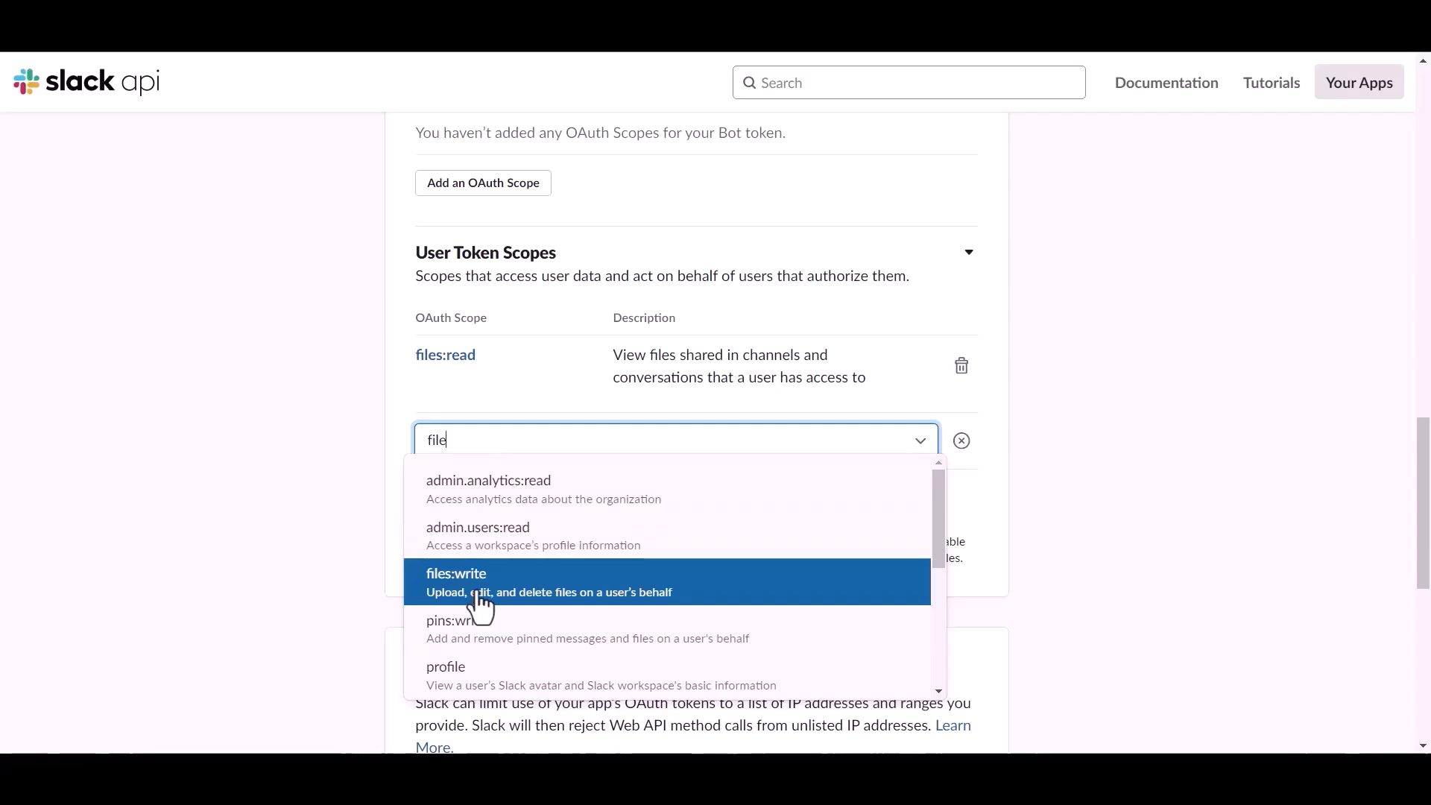
click(480, 596)
click(481, 518)
text(chat)
click(472, 570)
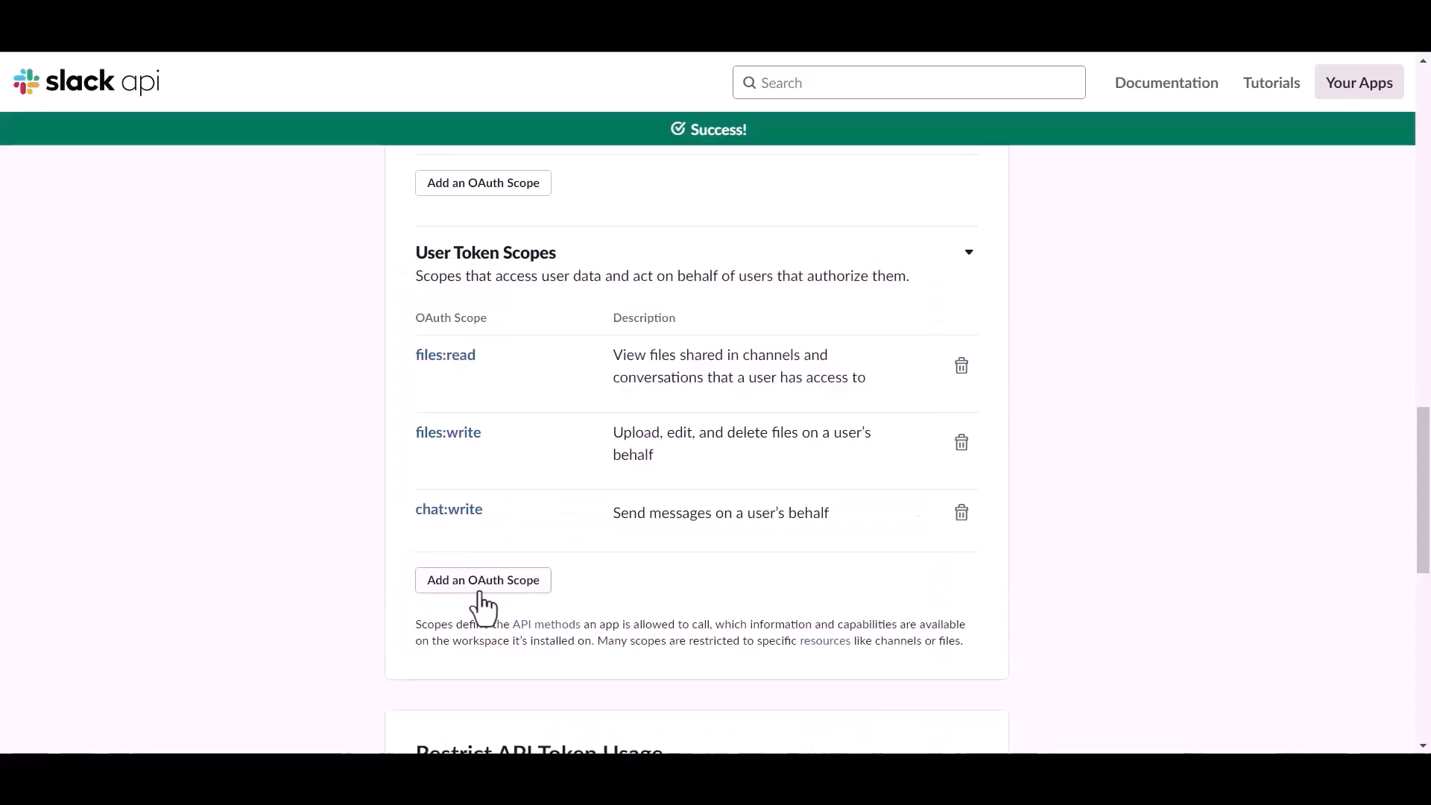
- Search the scope list and add the channels:read user token scope
click(480, 589)
text(v)
key(BackSpace)
text(cha)
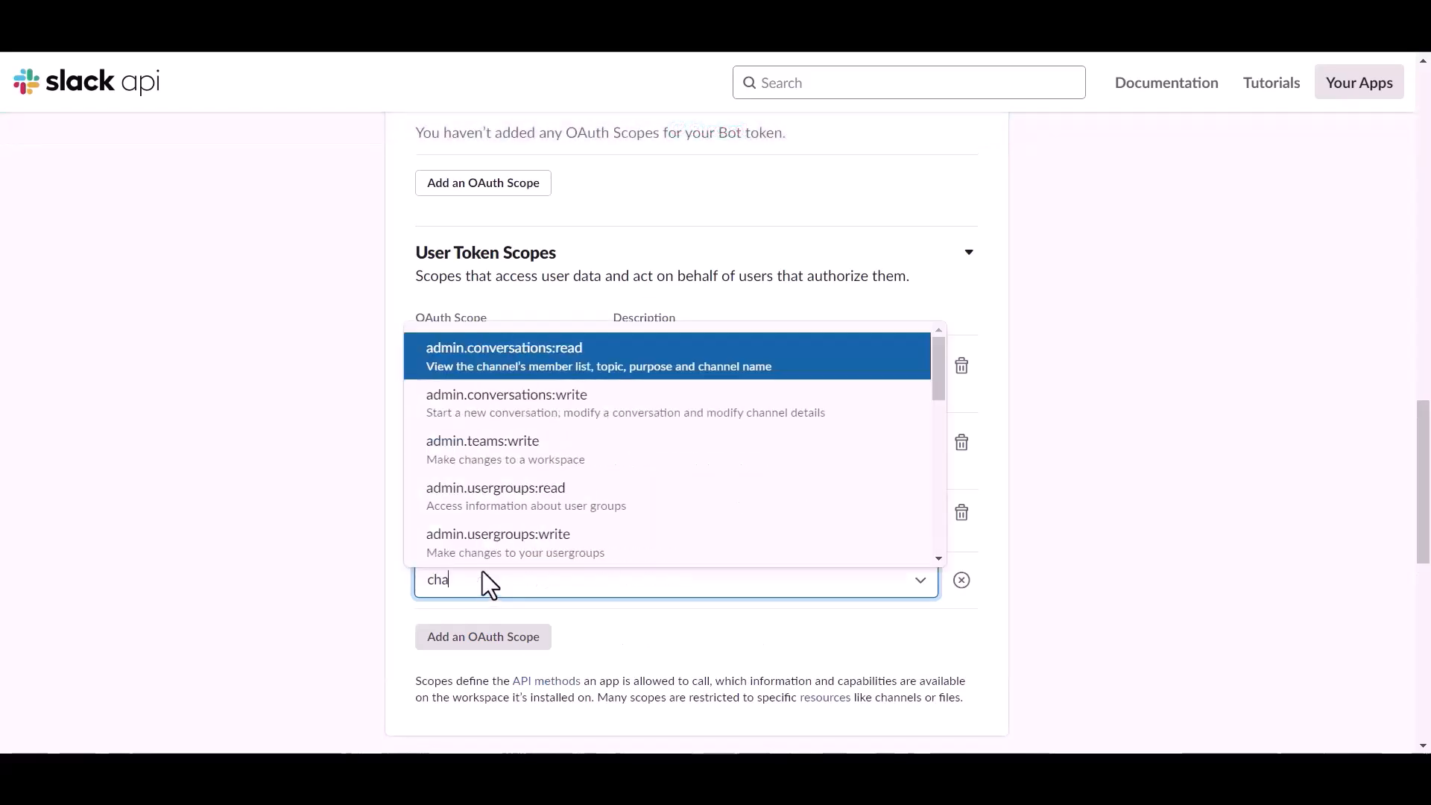
text(t)
key(BackSpace)
key(BackSpace)
key(BackSpace)
scroll(469, 495, down, 1)
scroll(467, 482, down, 13)
scroll(502, 419, up, 2)
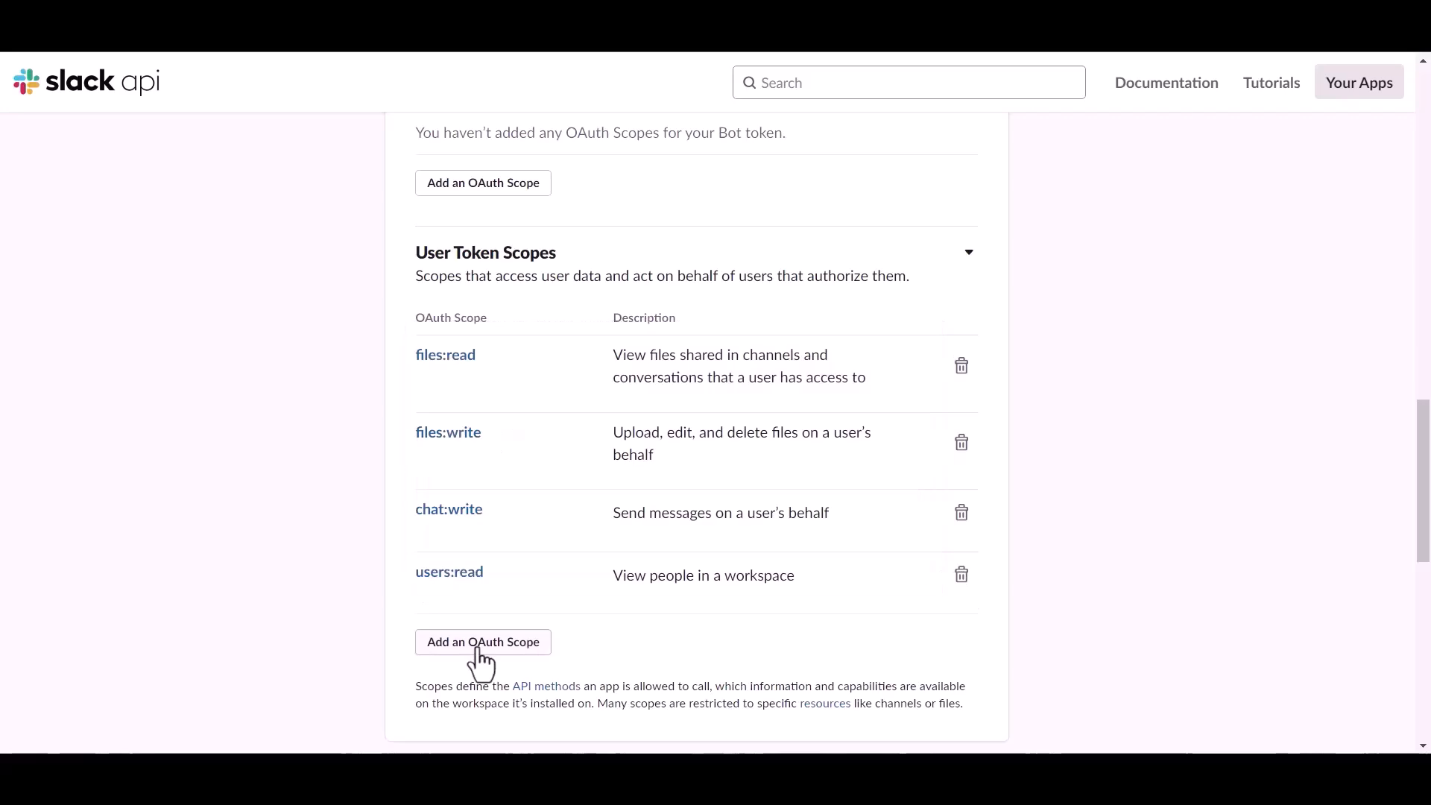
click(477, 650)
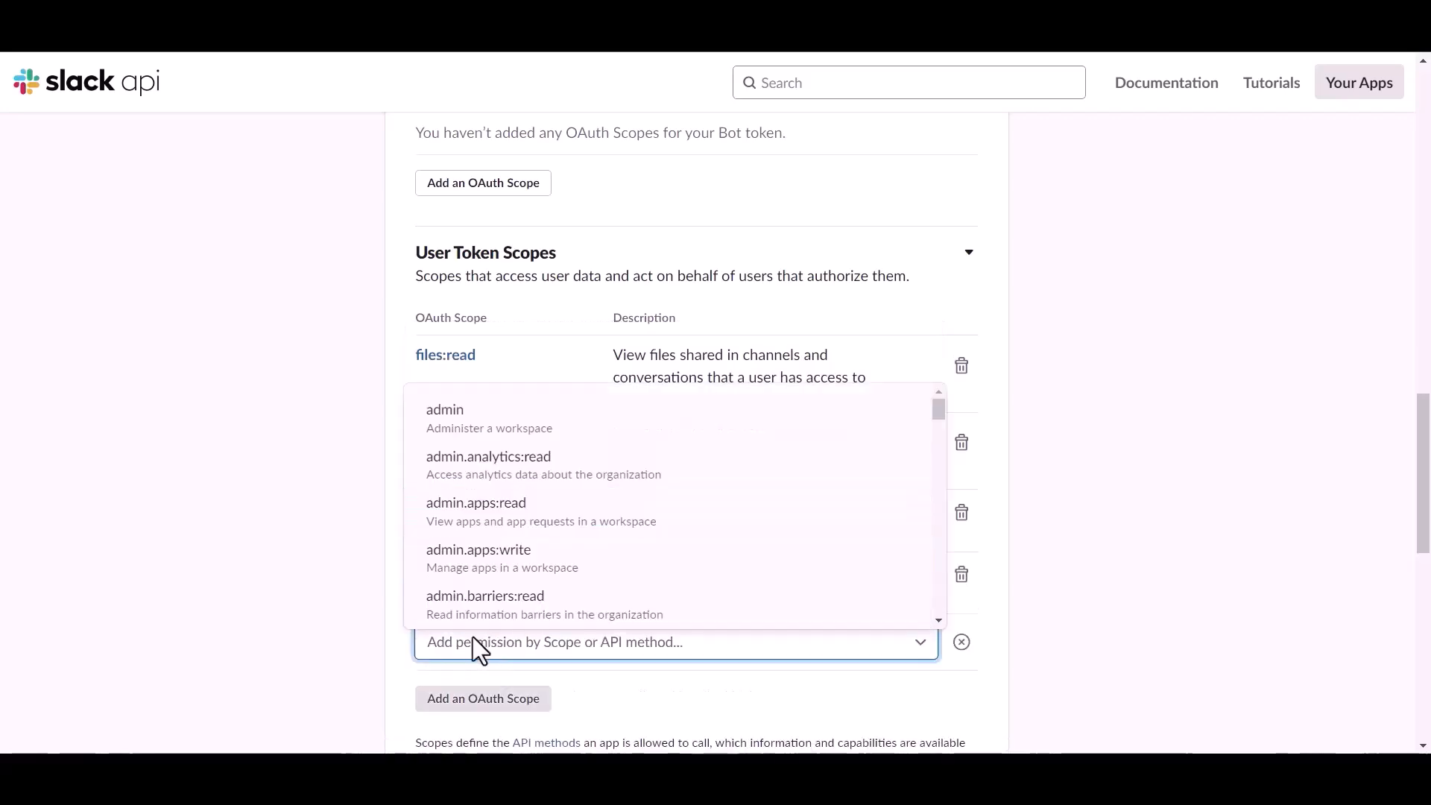
text(chat)
scroll(472, 636, down, 3)
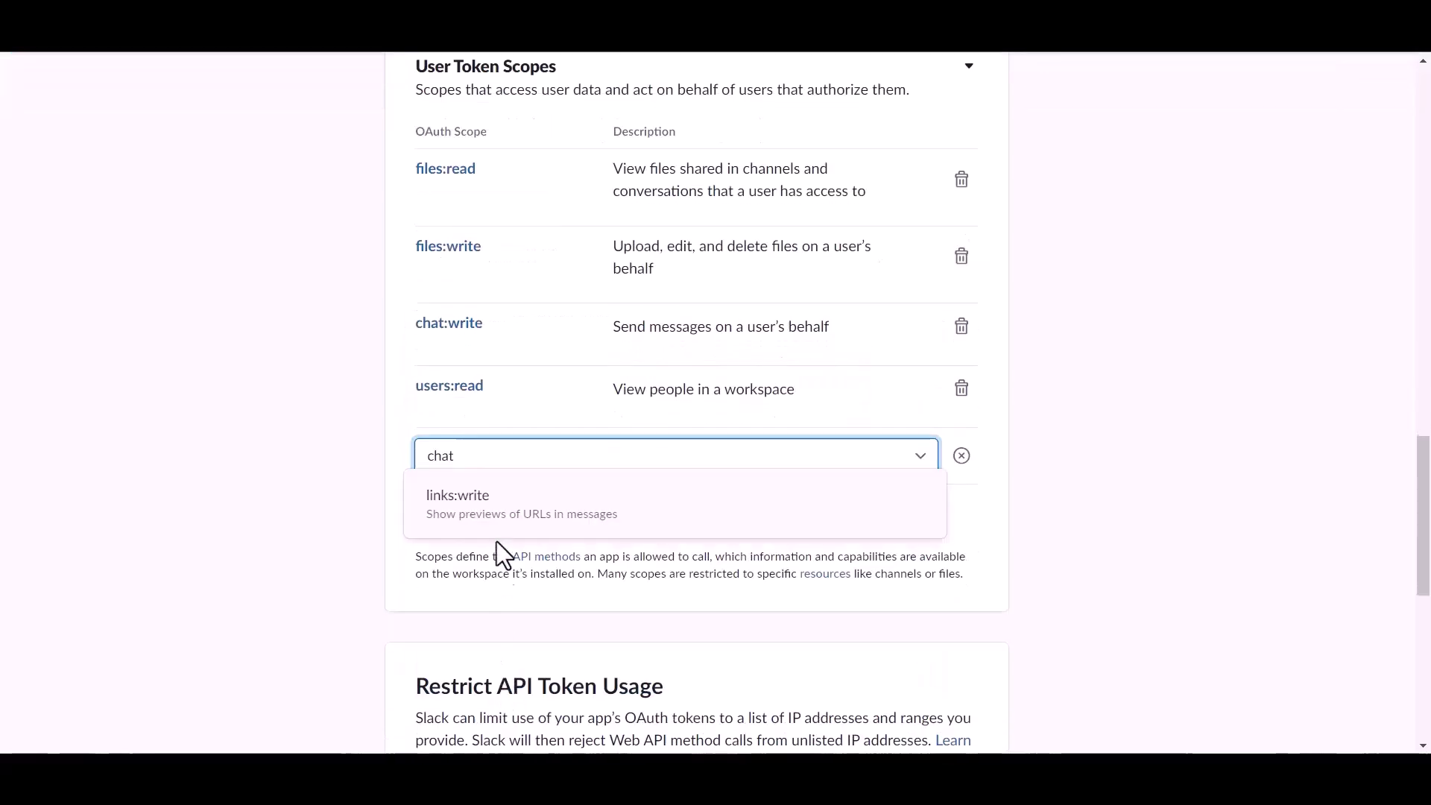
key(BackSpace)
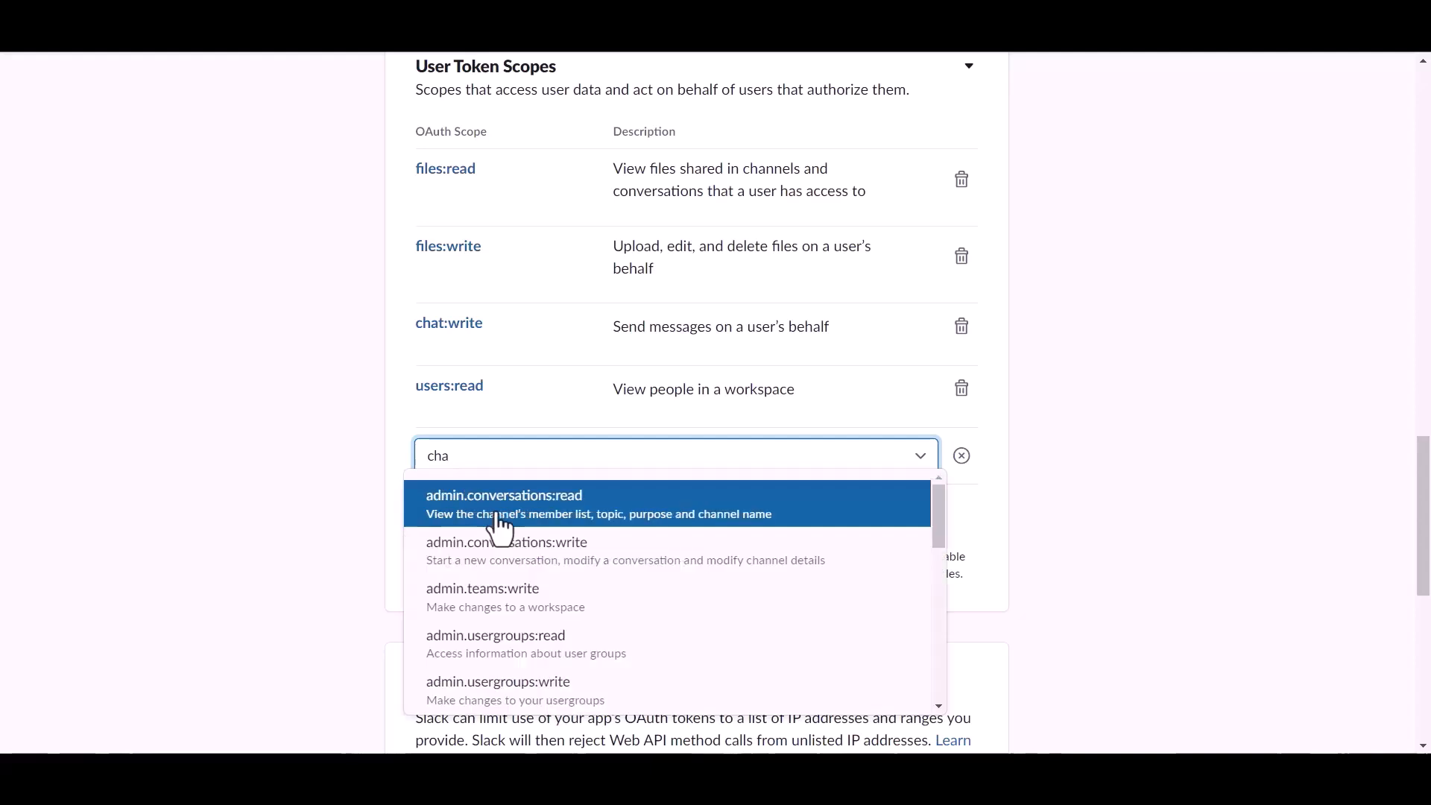
scroll(495, 551, down, 5)
scroll(501, 607, up, 1)
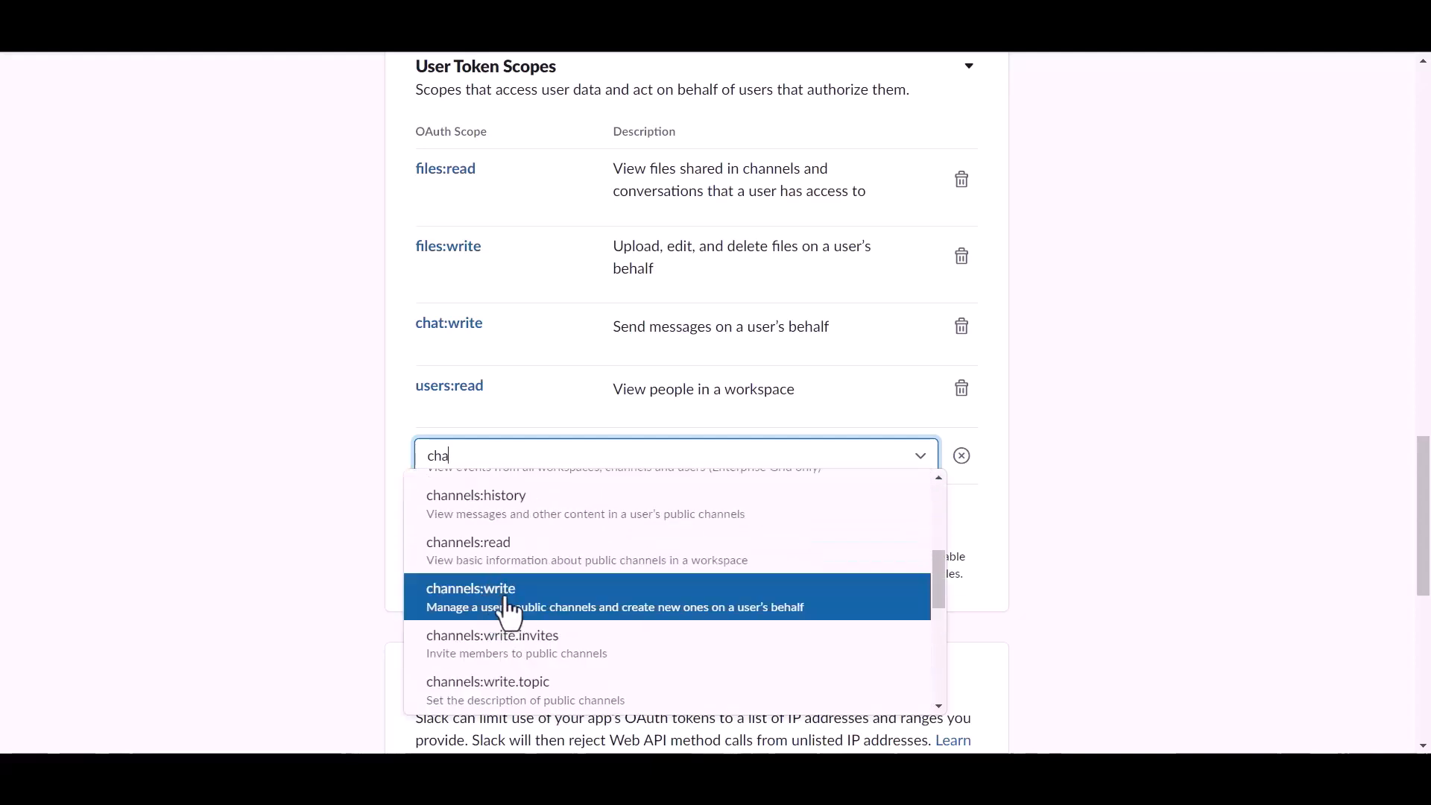
click(511, 562)
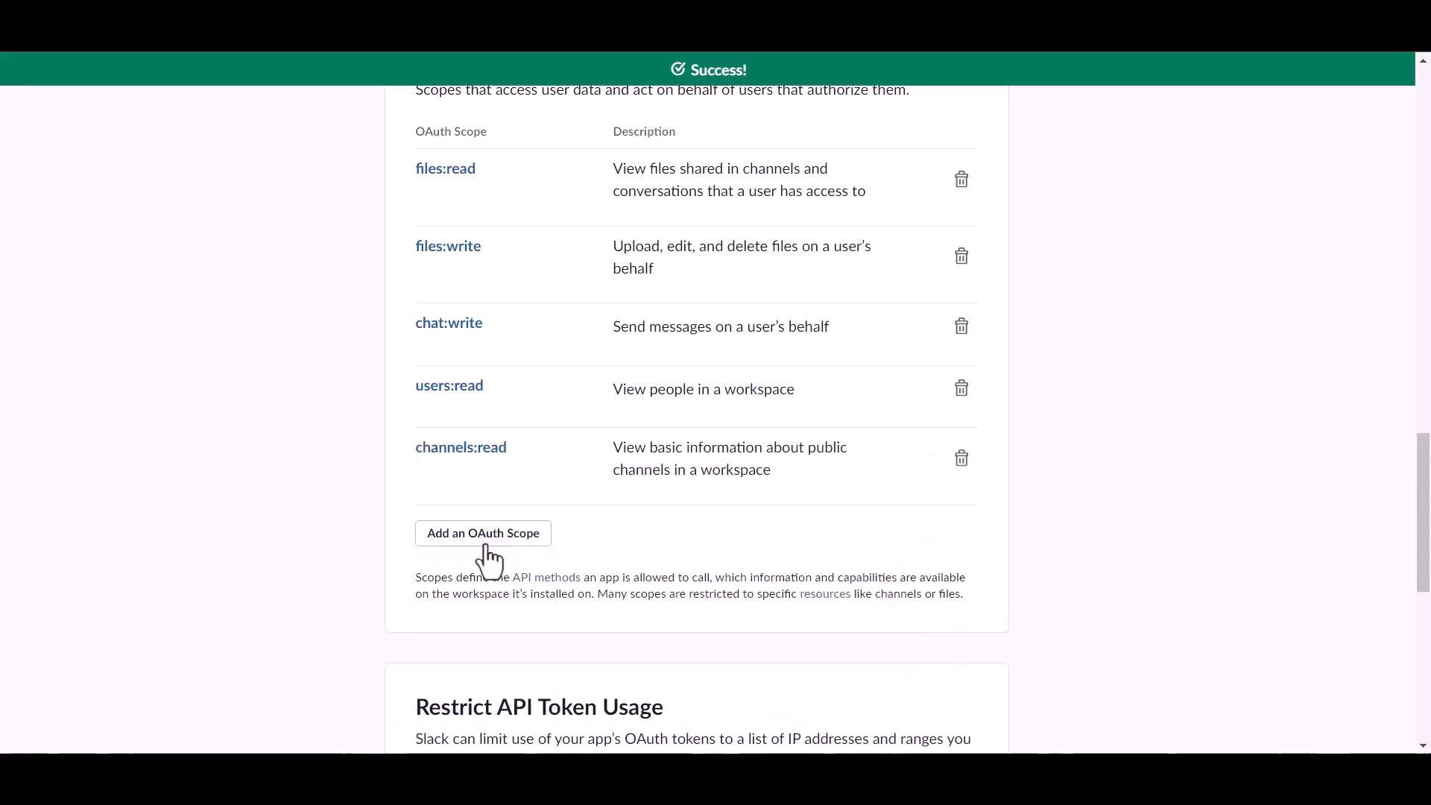
- Add the channels:write scope and delete the users:read scope
click(485, 544)
text(cha)
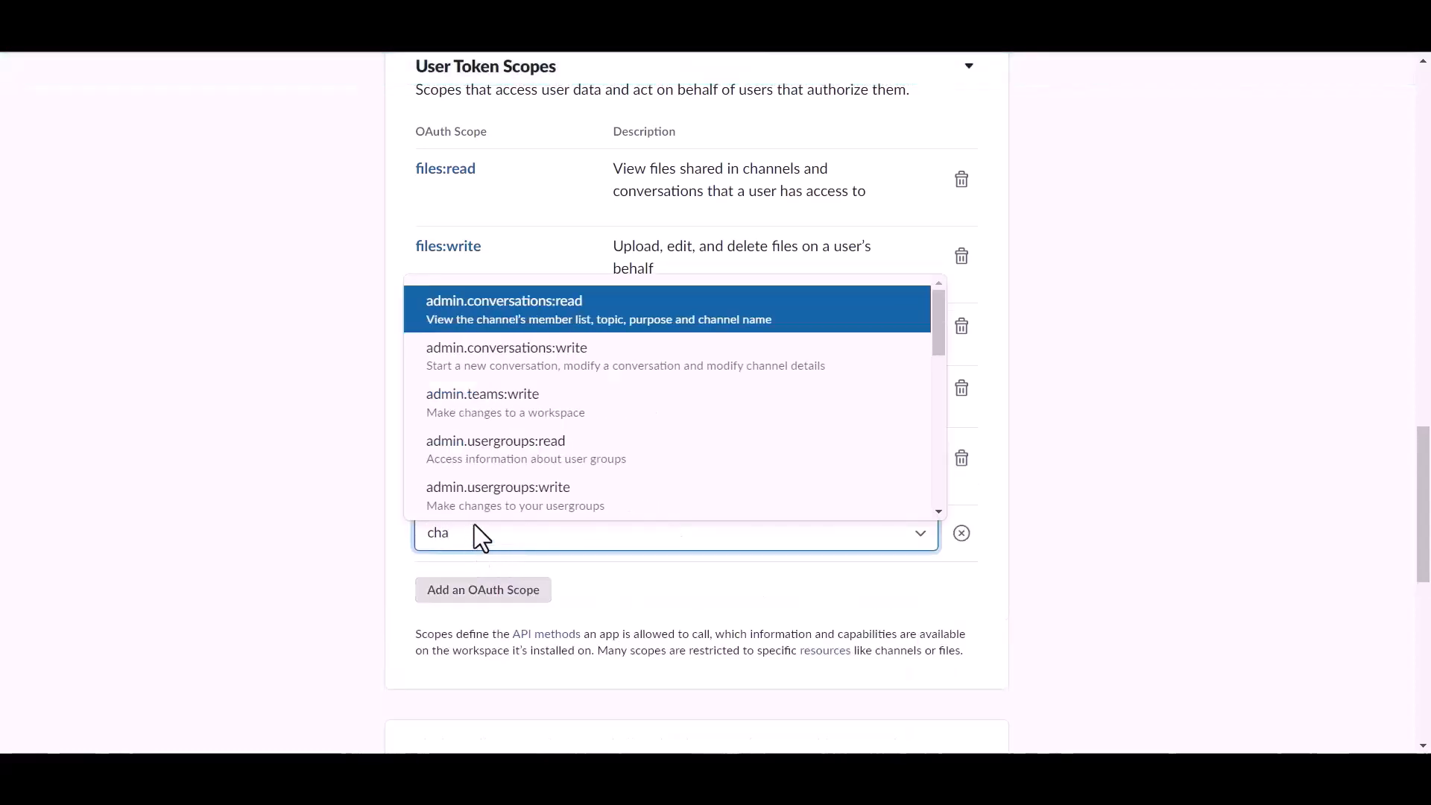
scroll(499, 452, down, 3)
click(505, 466)
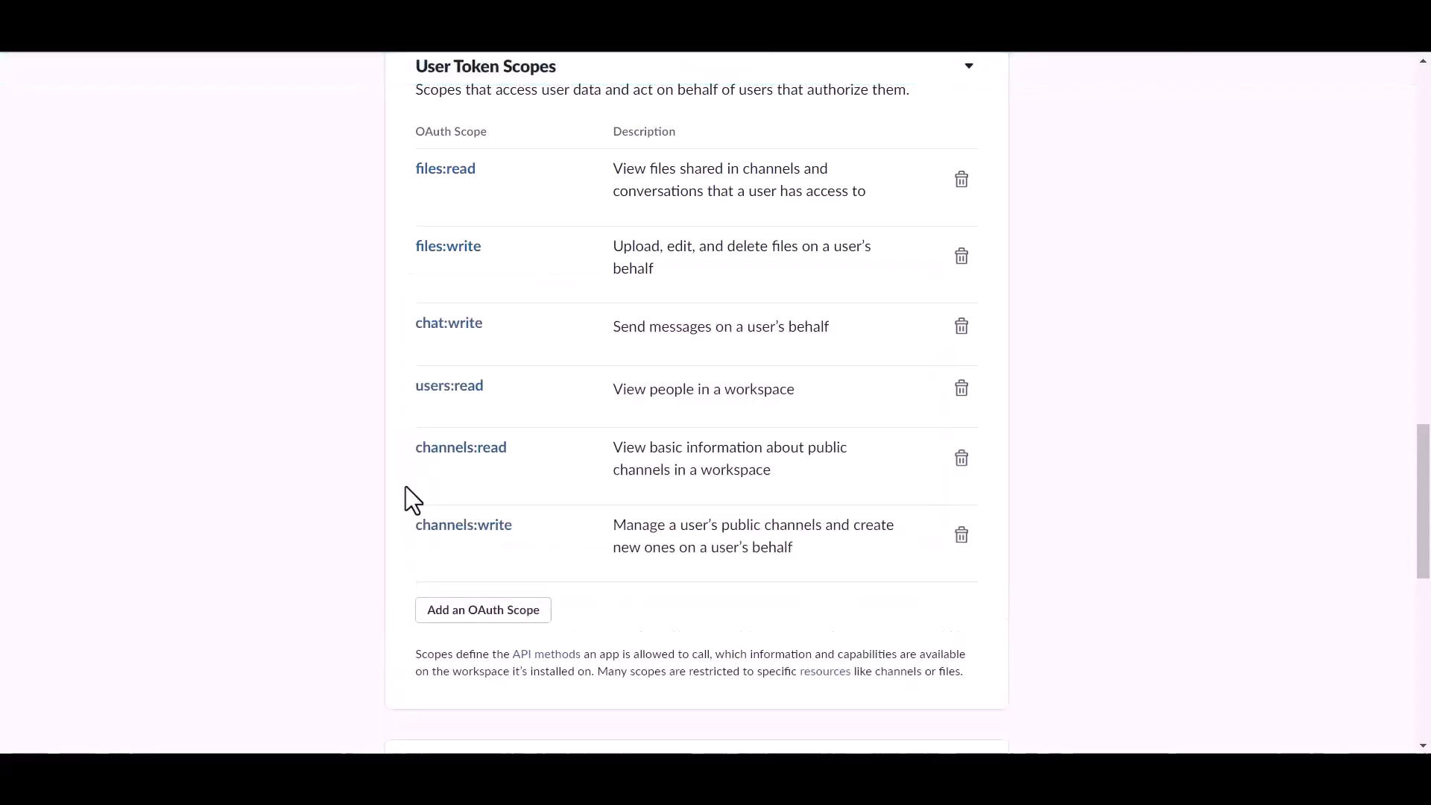
click(960, 391)
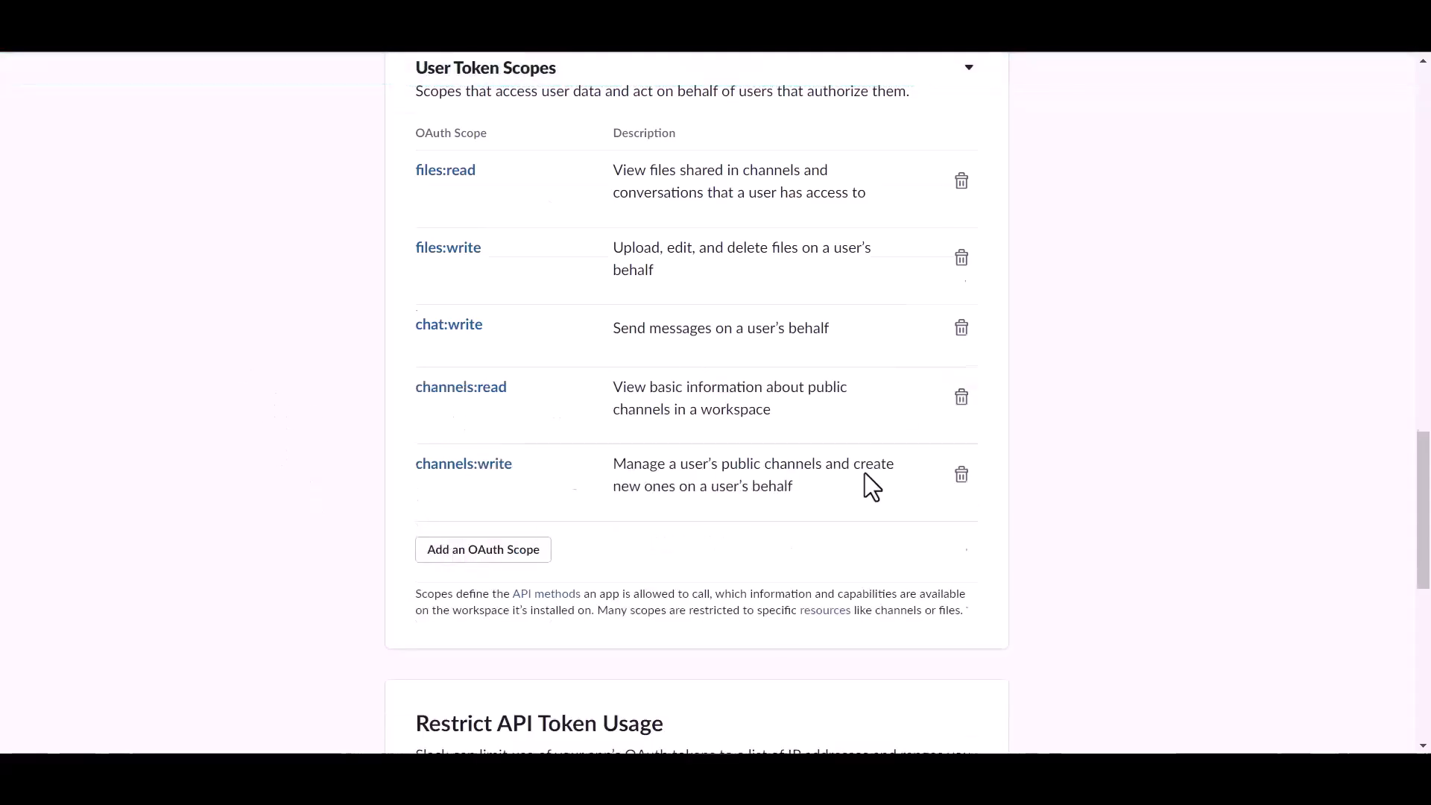
scroll(564, 466, up, 20)
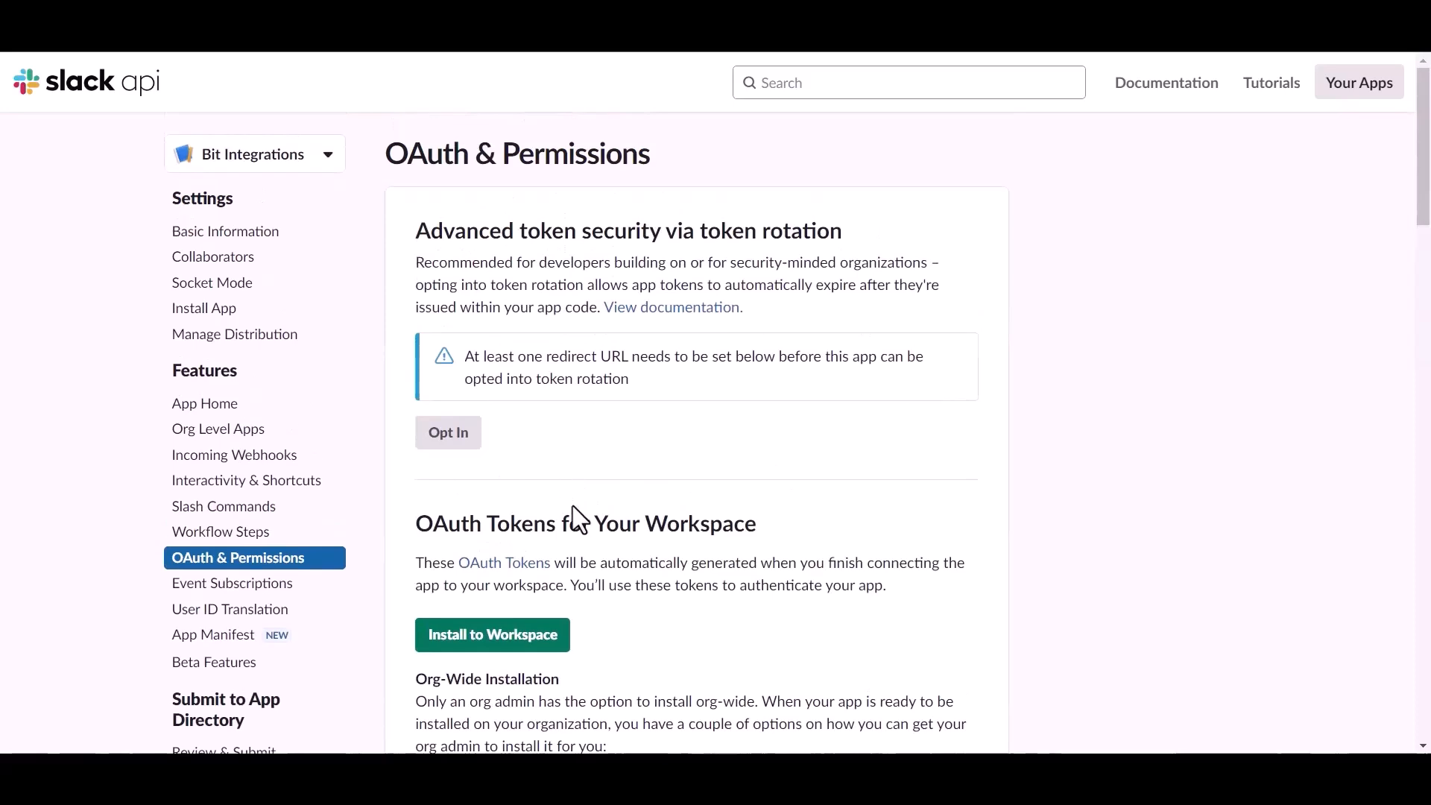
- Install Bit Integrations to the Bit Apps workspace and copy the User OAuth Token
click(560, 630)
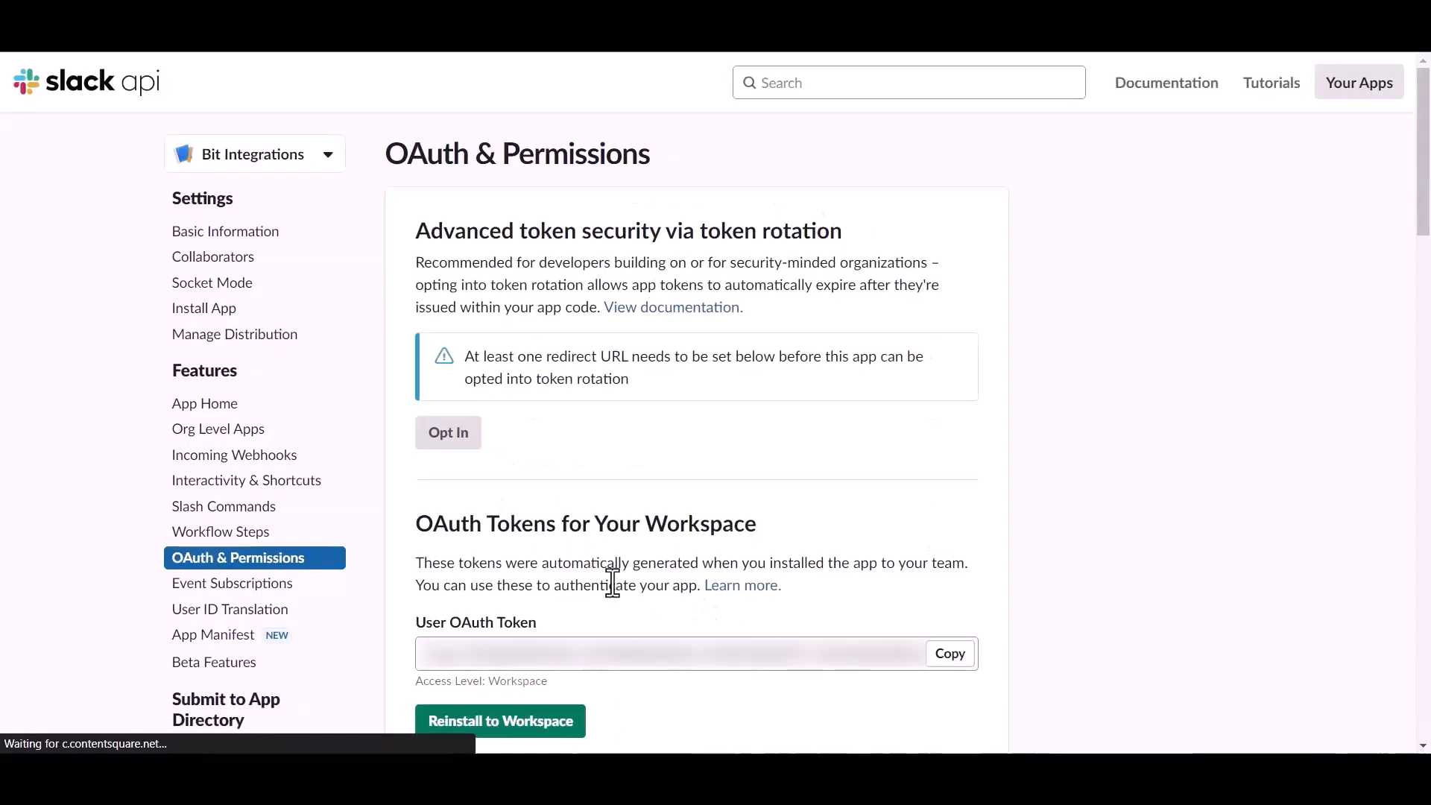
scroll(580, 576, down, 1)
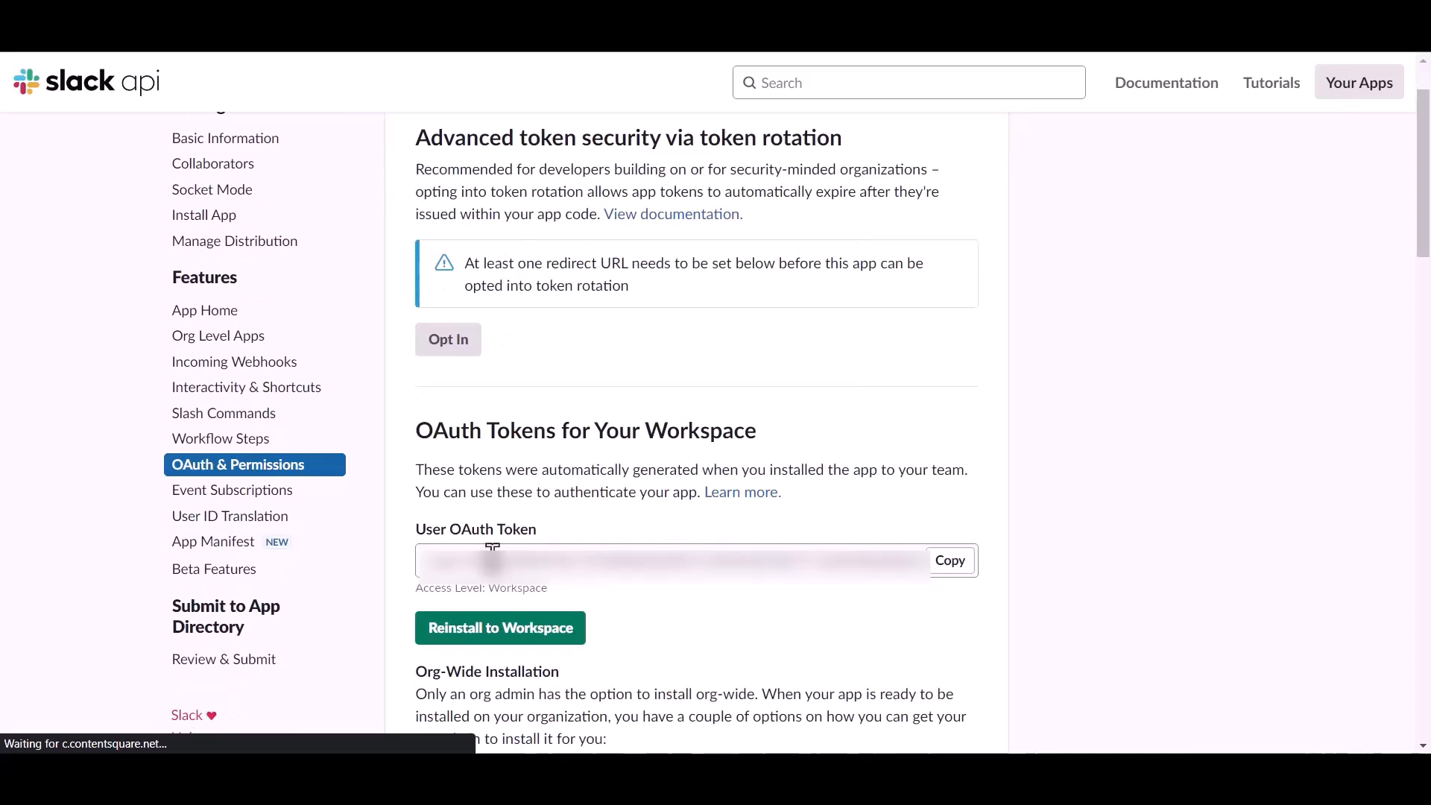
click(948, 569)
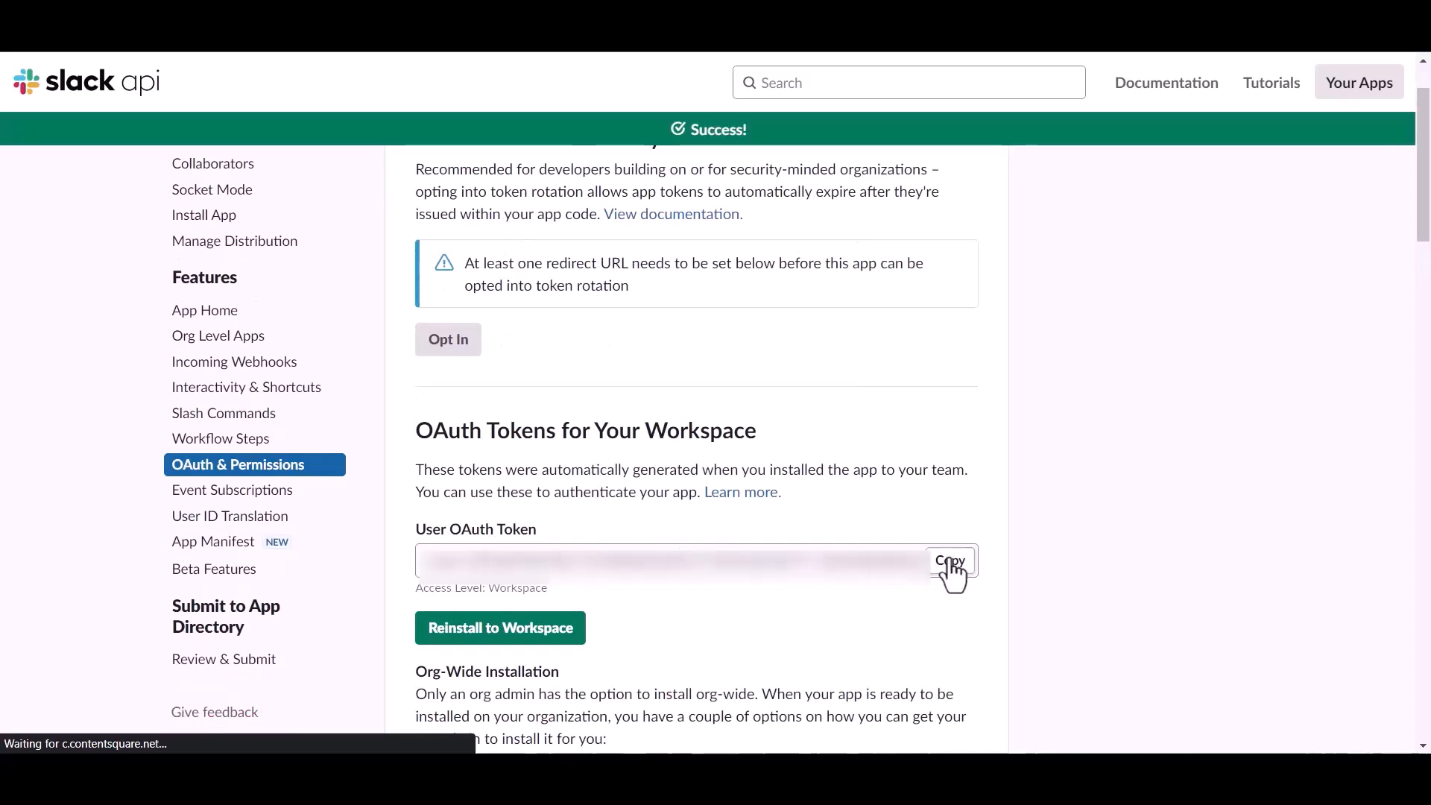
- Paste the copied Slack token into Access Token and authorize the connection
key(ctrl+shift+Tab)
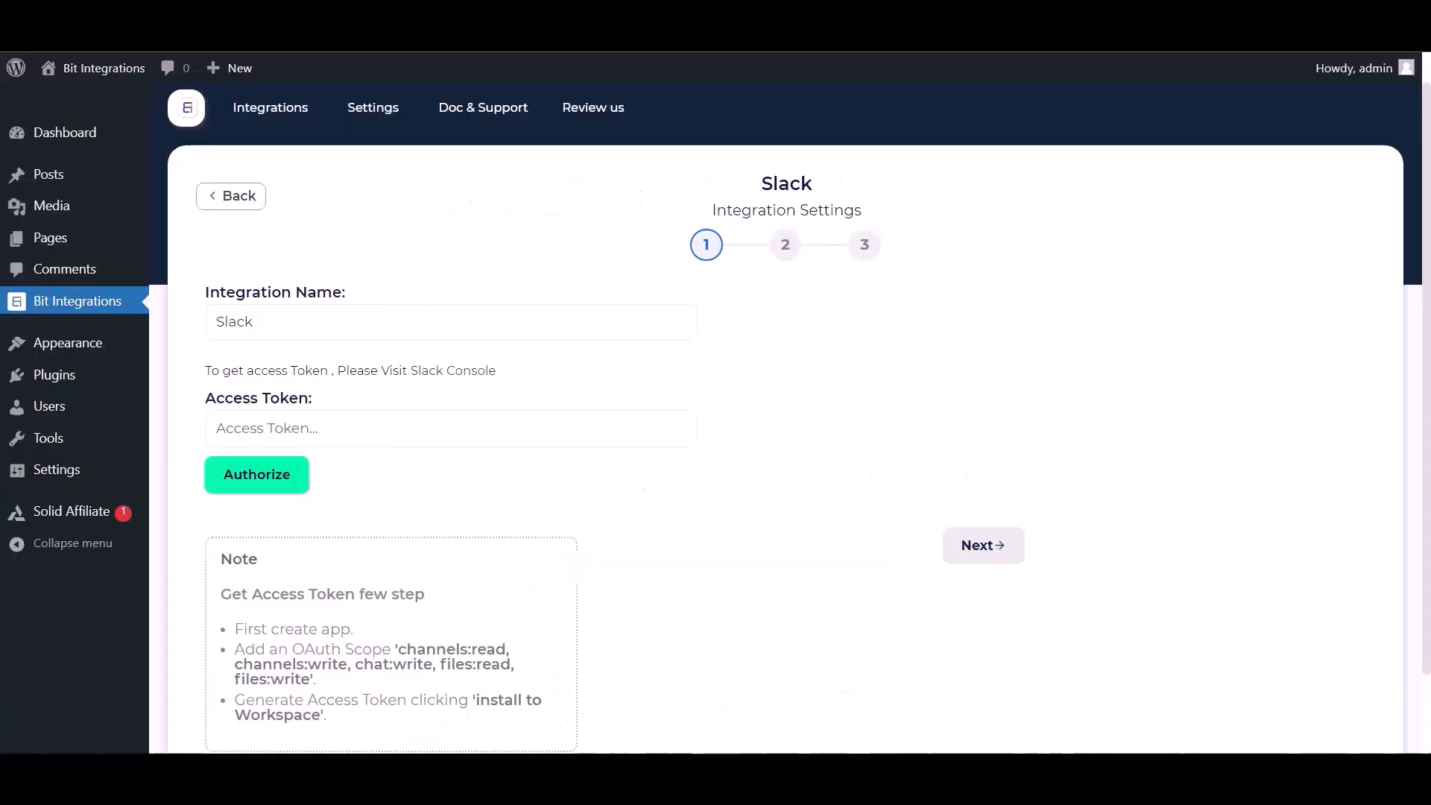
click(385, 423)
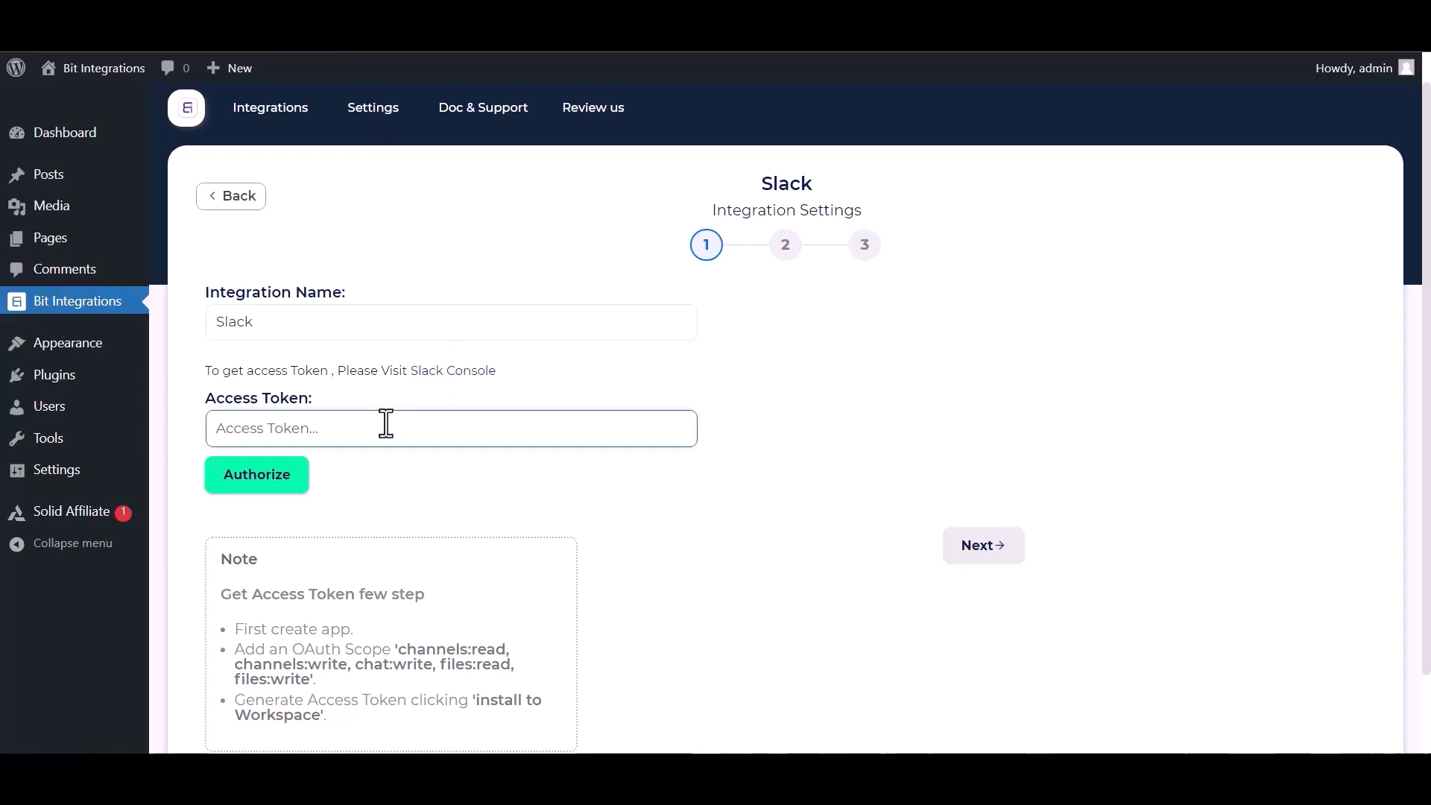
key(ctrl+v)
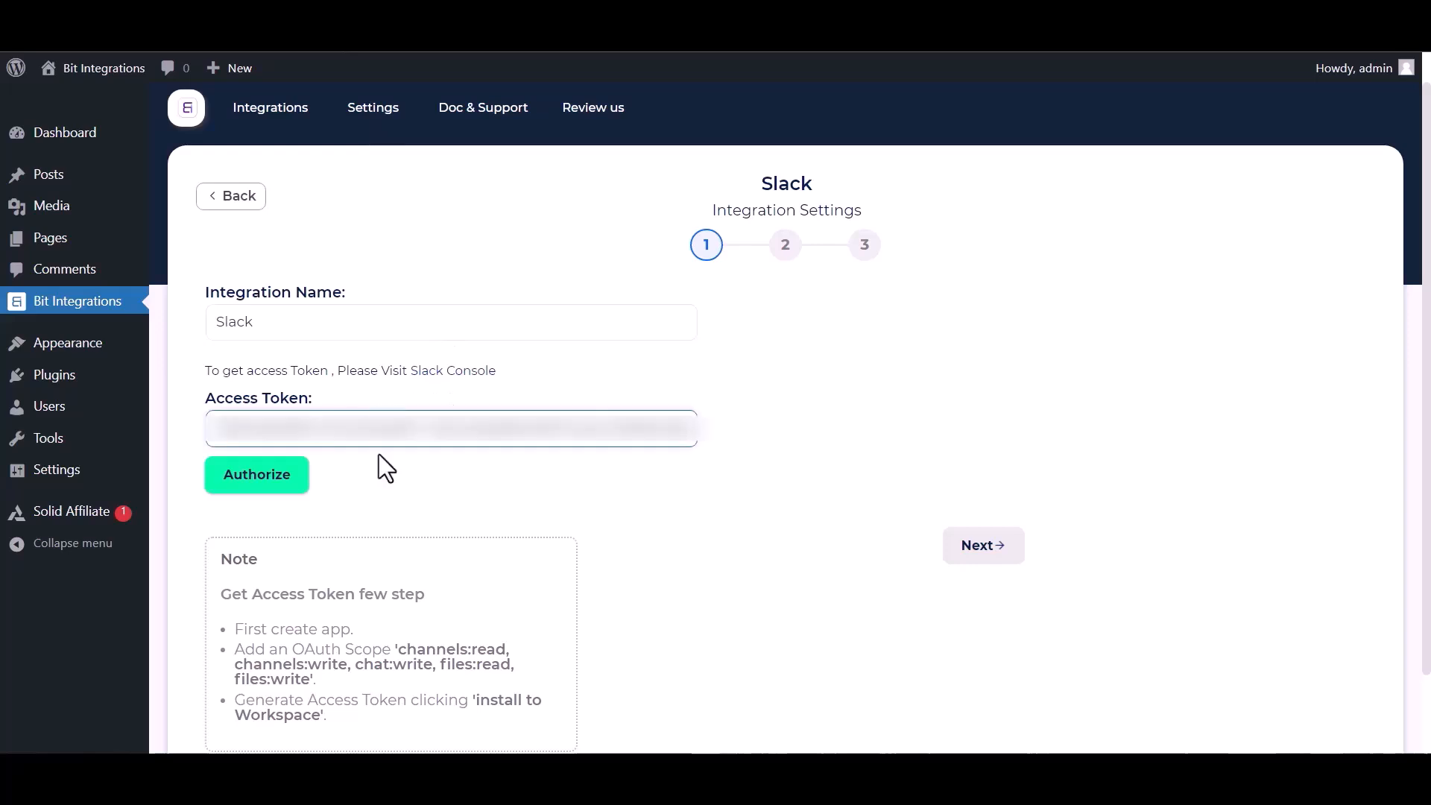
click(249, 483)
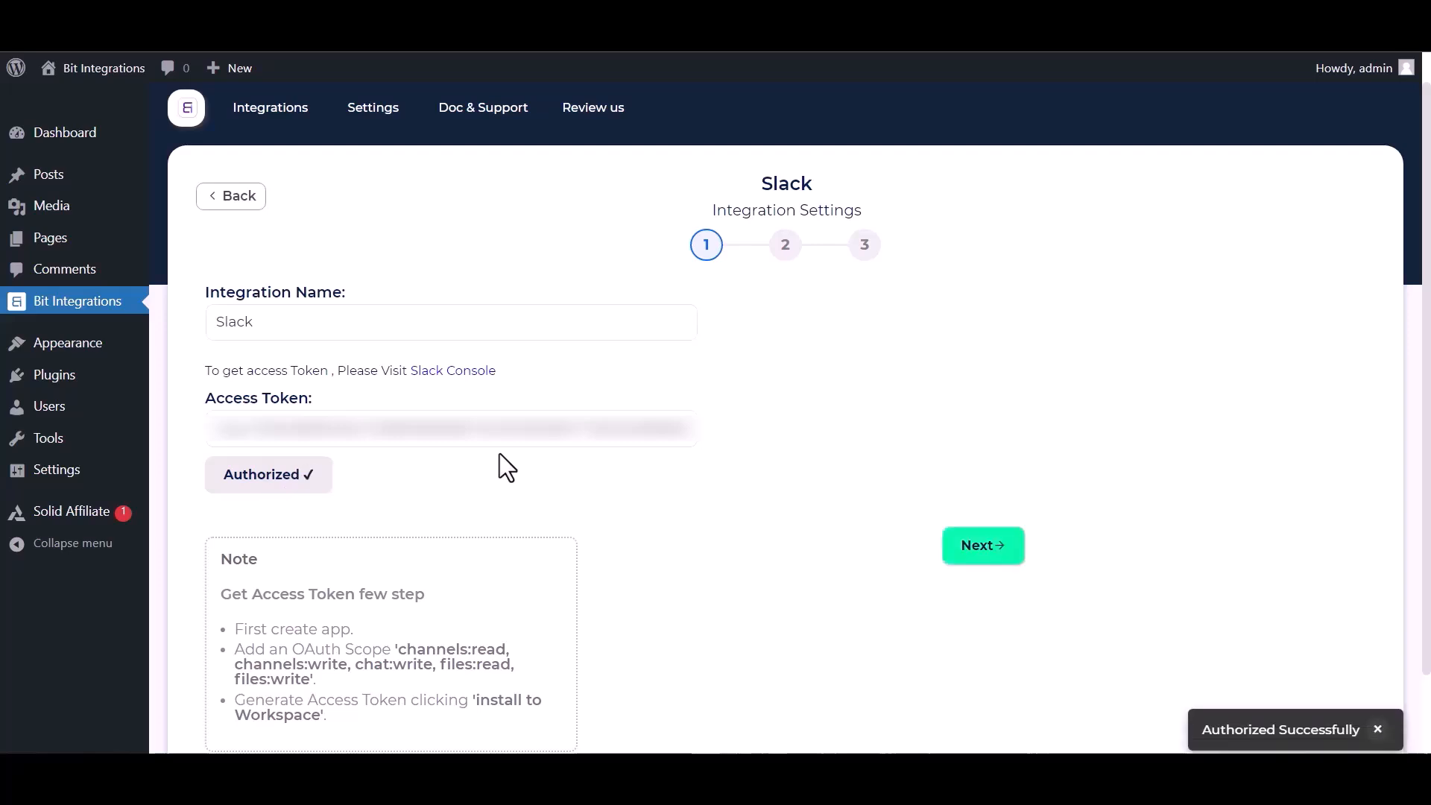
- Post to channel bit-integrations with First Name and Payment Email fields, then finish the integration
click(984, 545)
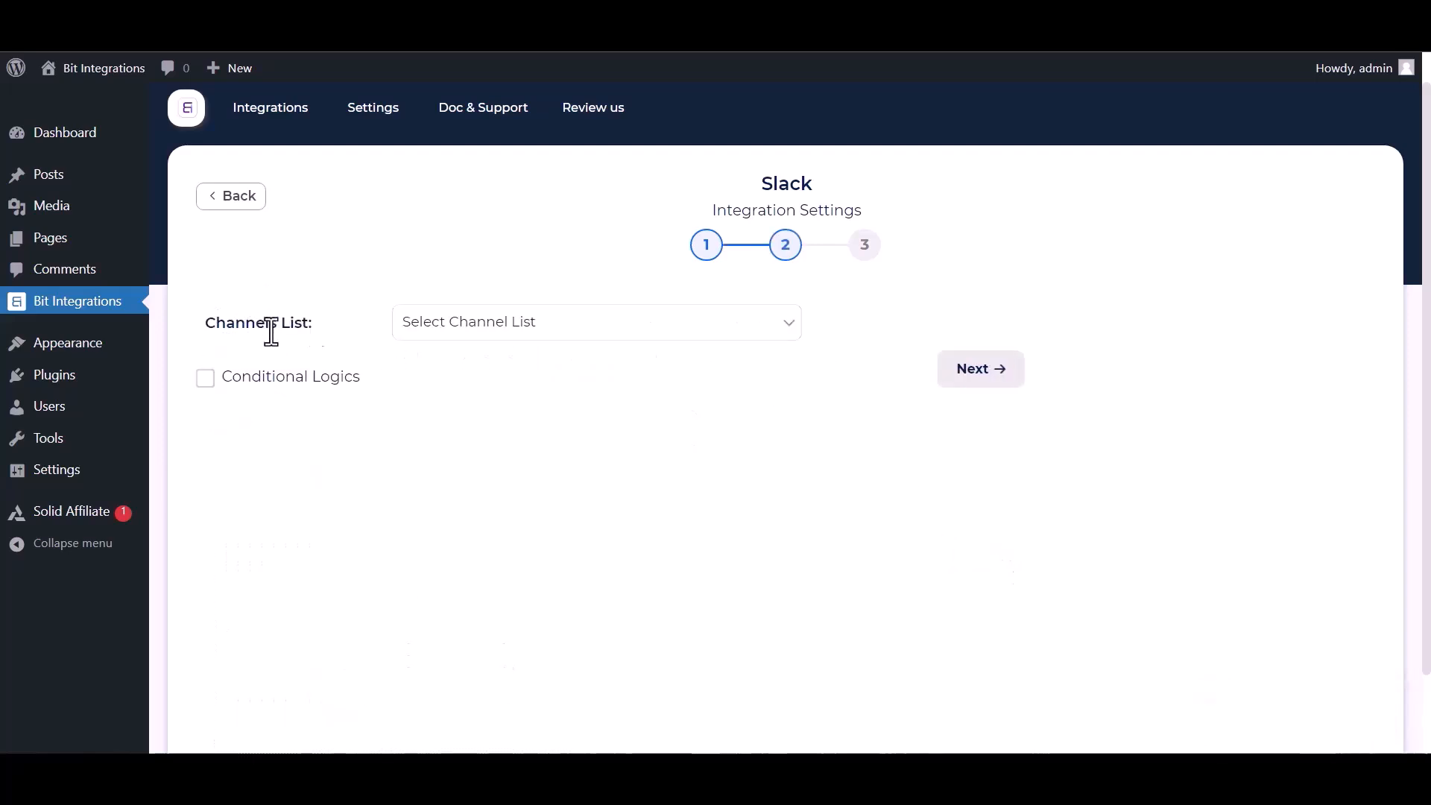
click(509, 333)
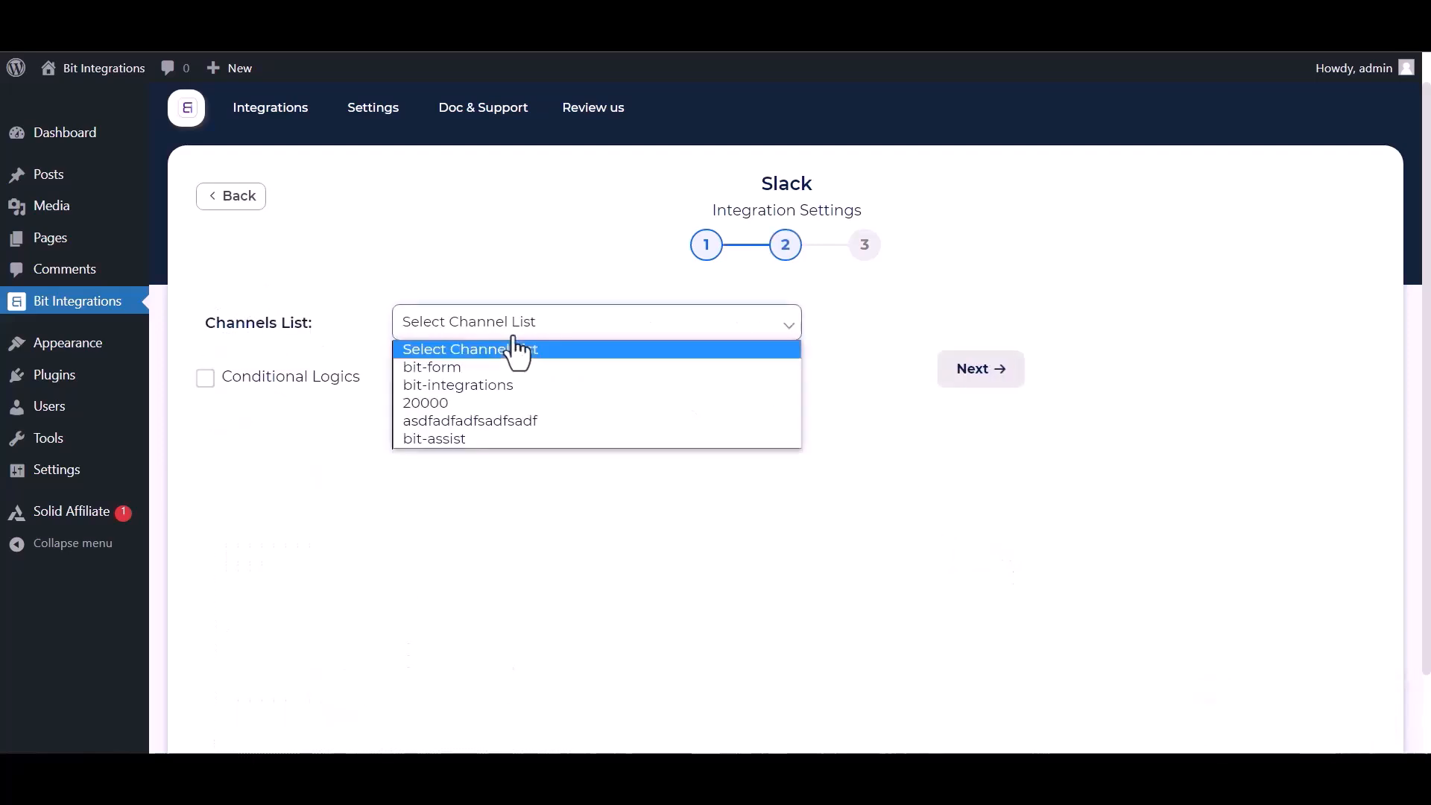
click(463, 383)
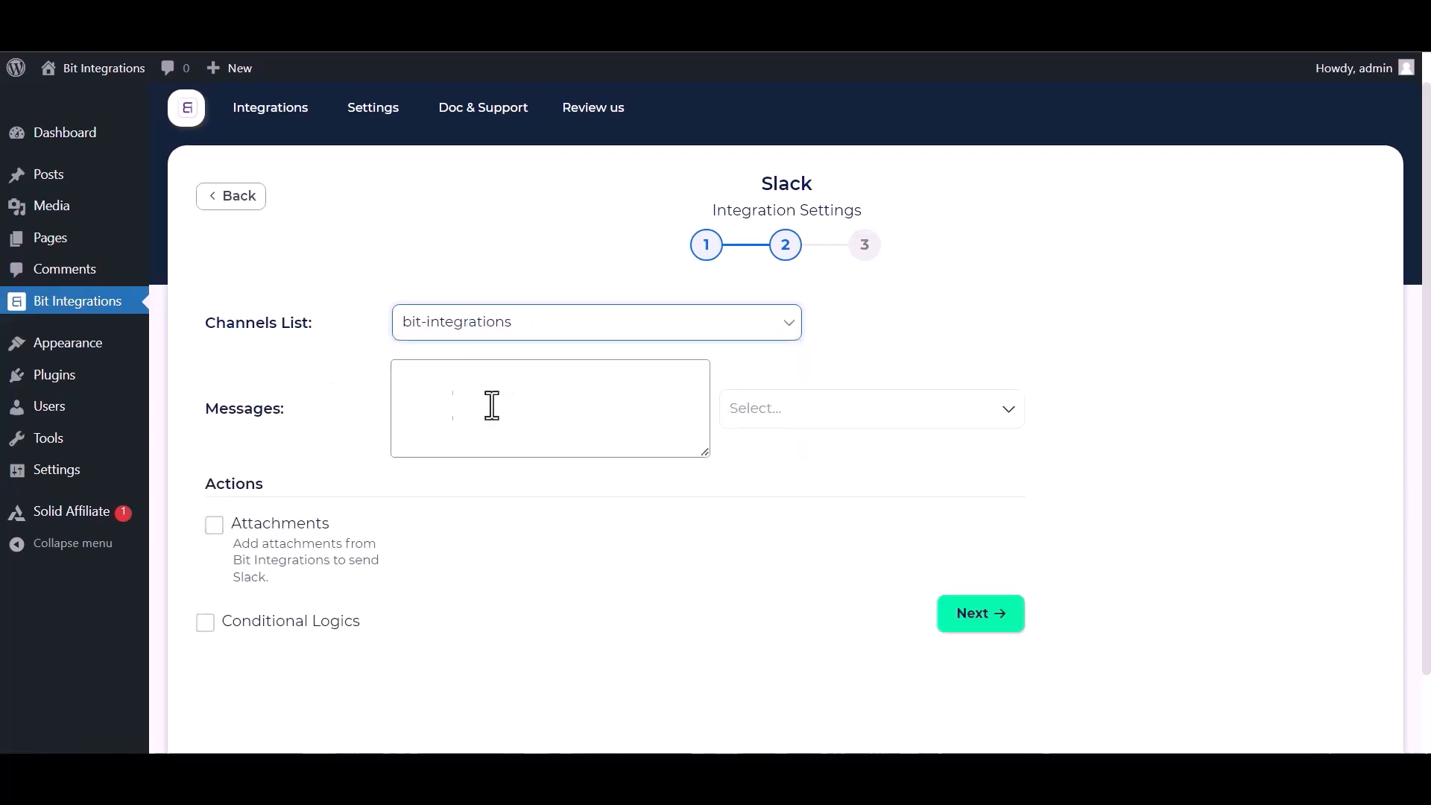
click(855, 419)
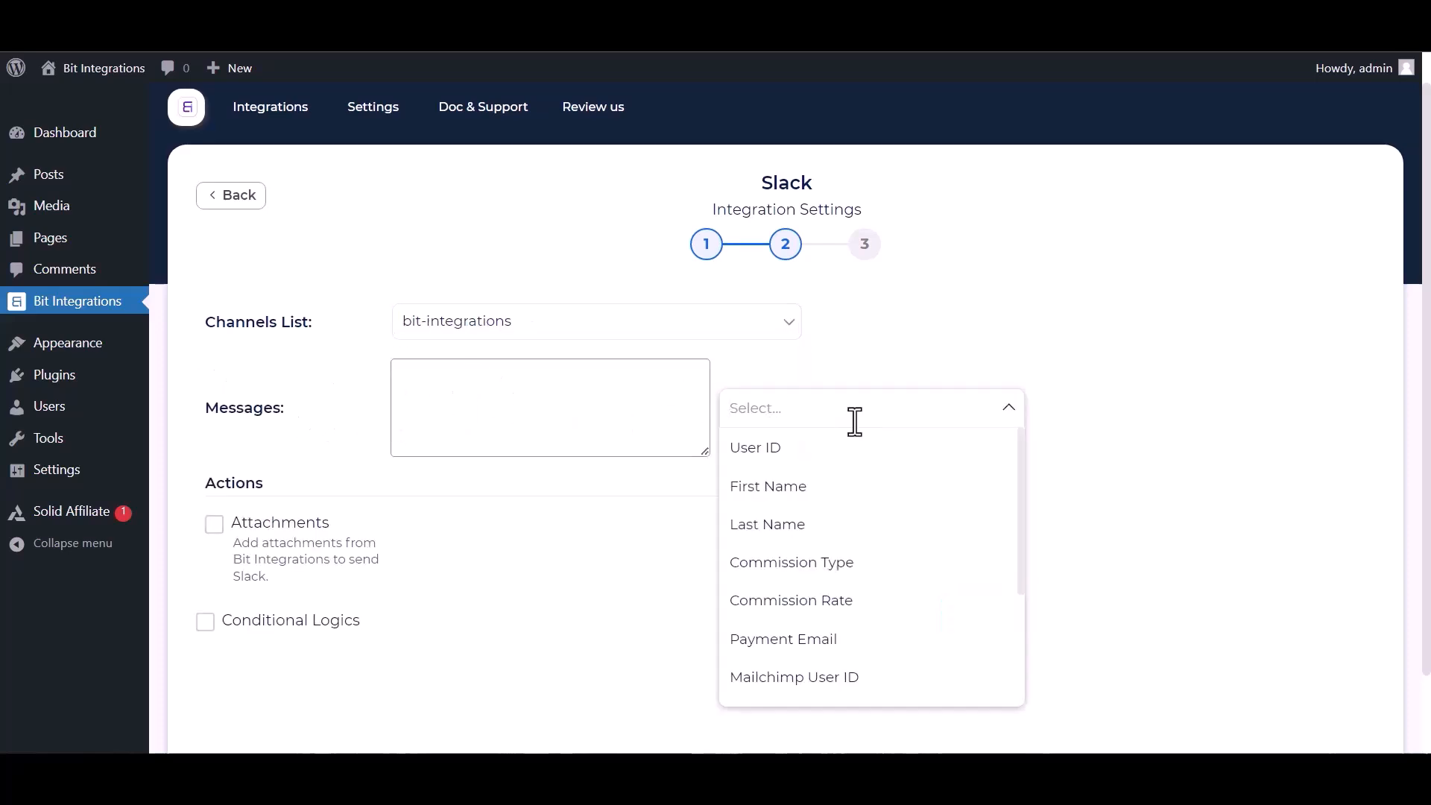
click(818, 484)
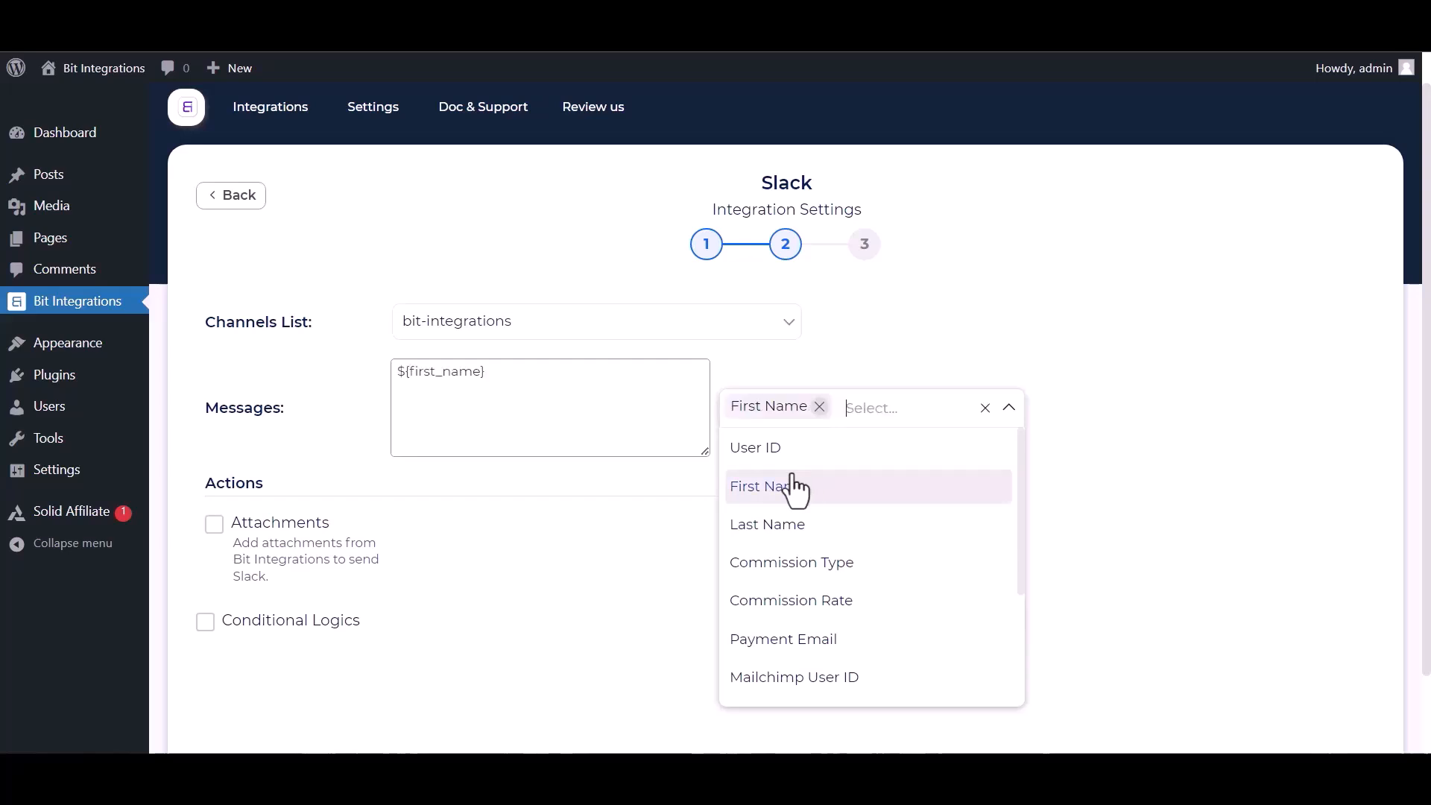
click(784, 646)
click(1110, 506)
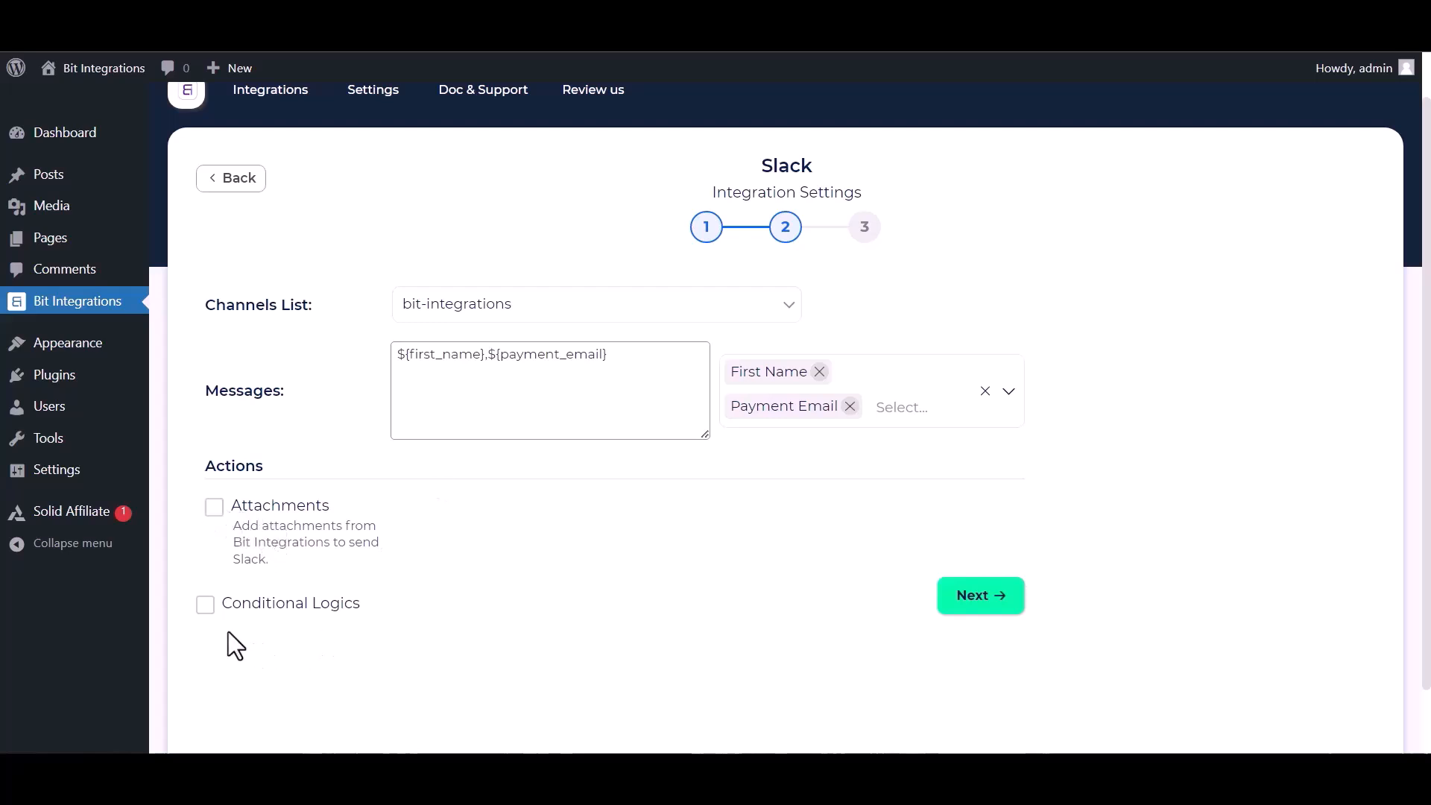
click(206, 604)
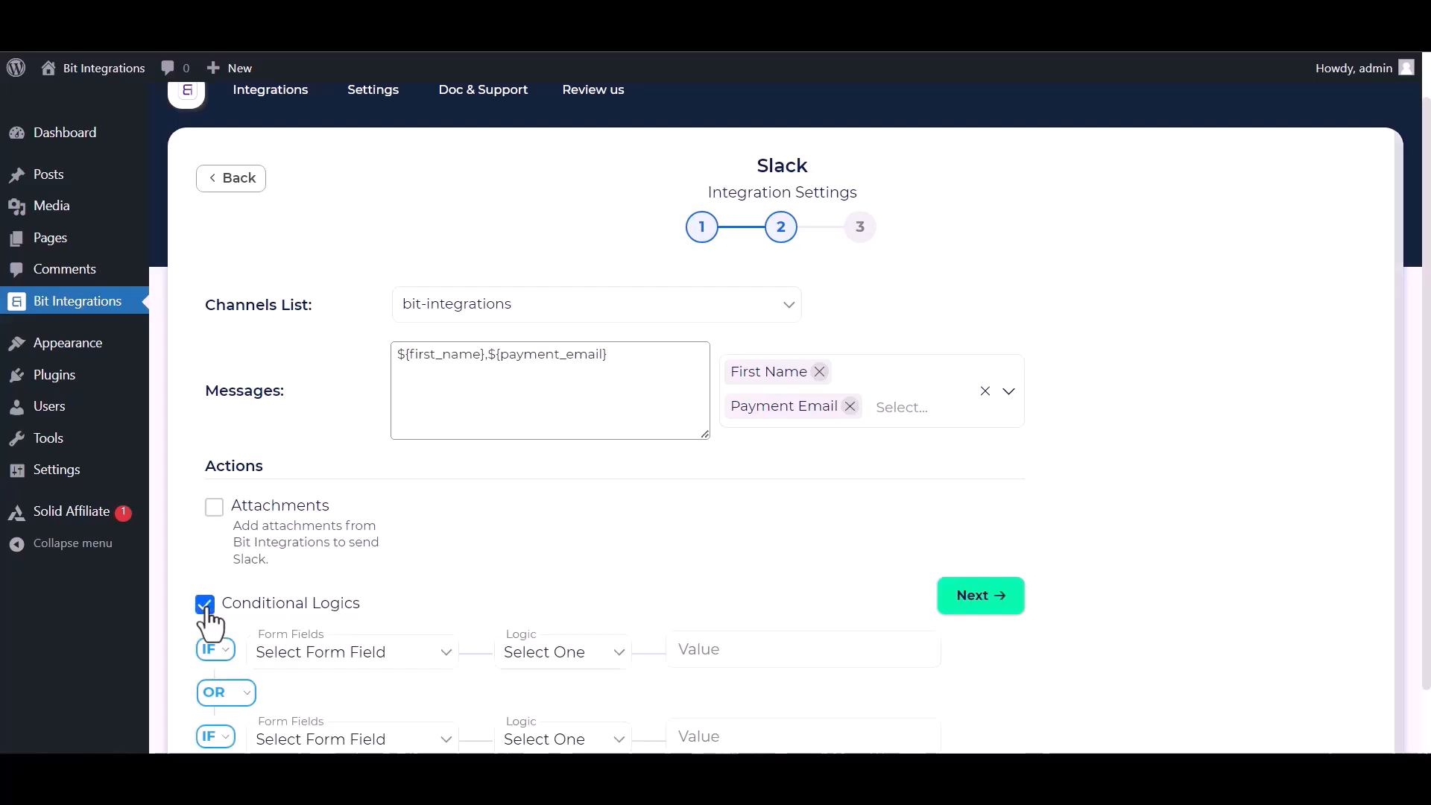
click(206, 605)
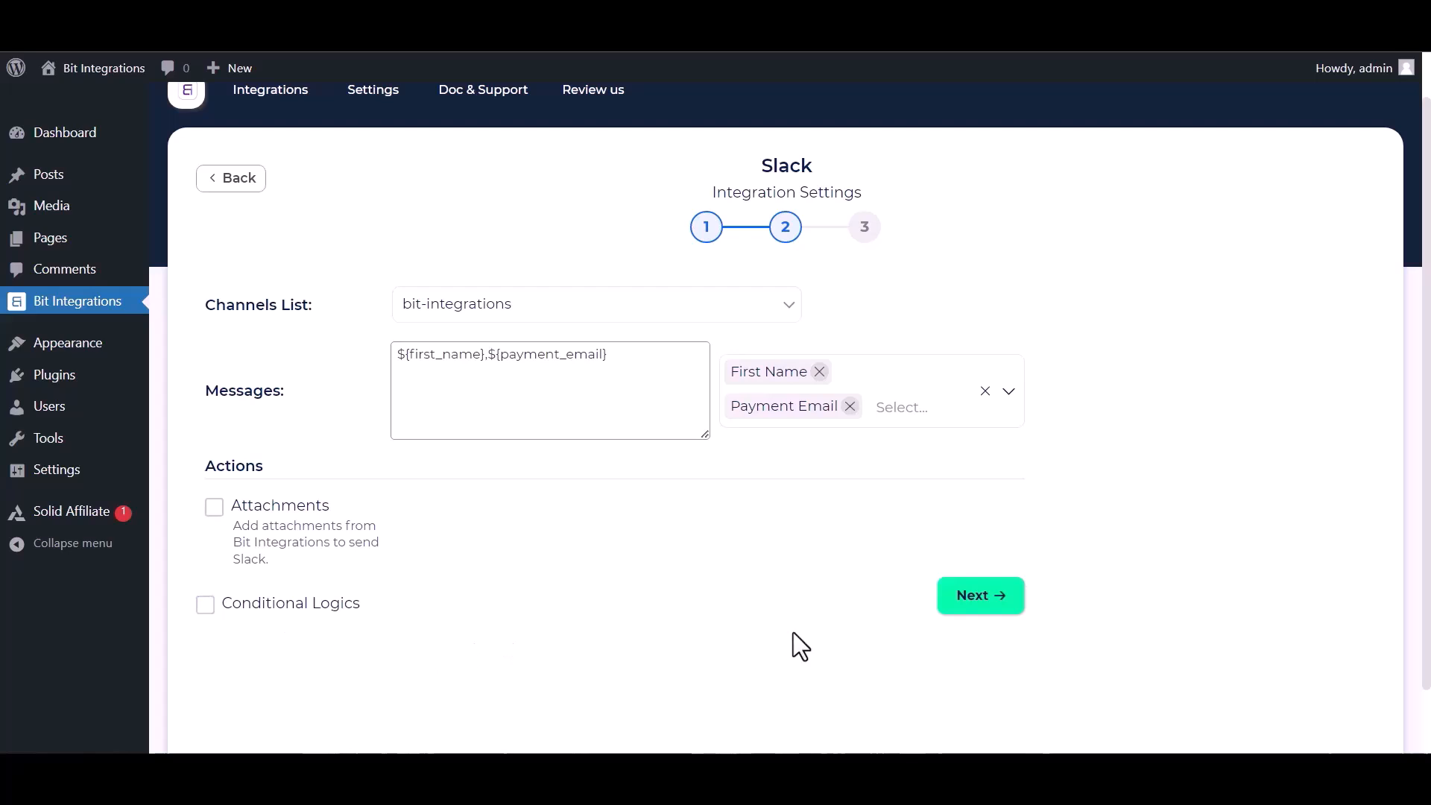
click(997, 598)
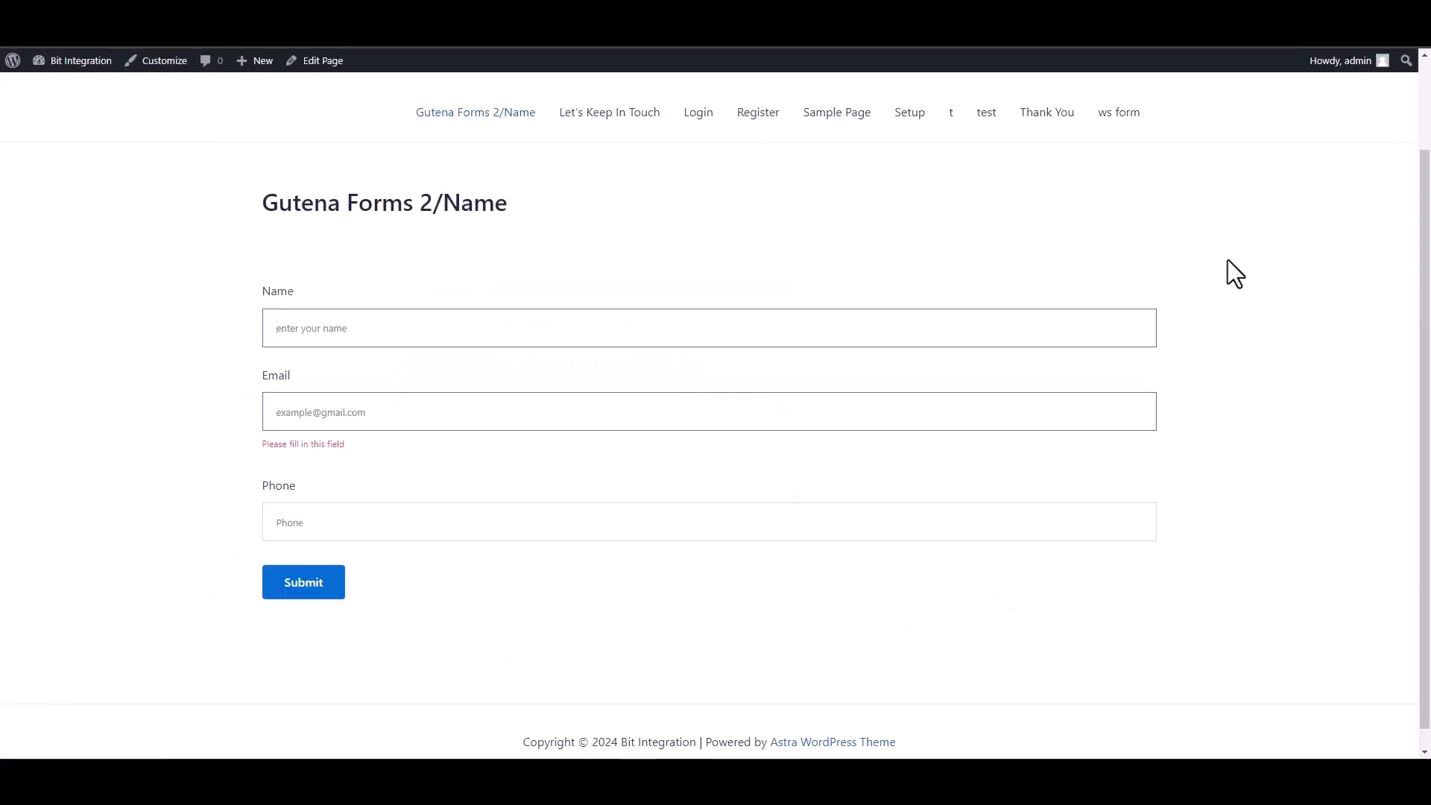
- Submit the form with name 'Bit Integrations', a support e-mail address and a phone number
text(B)
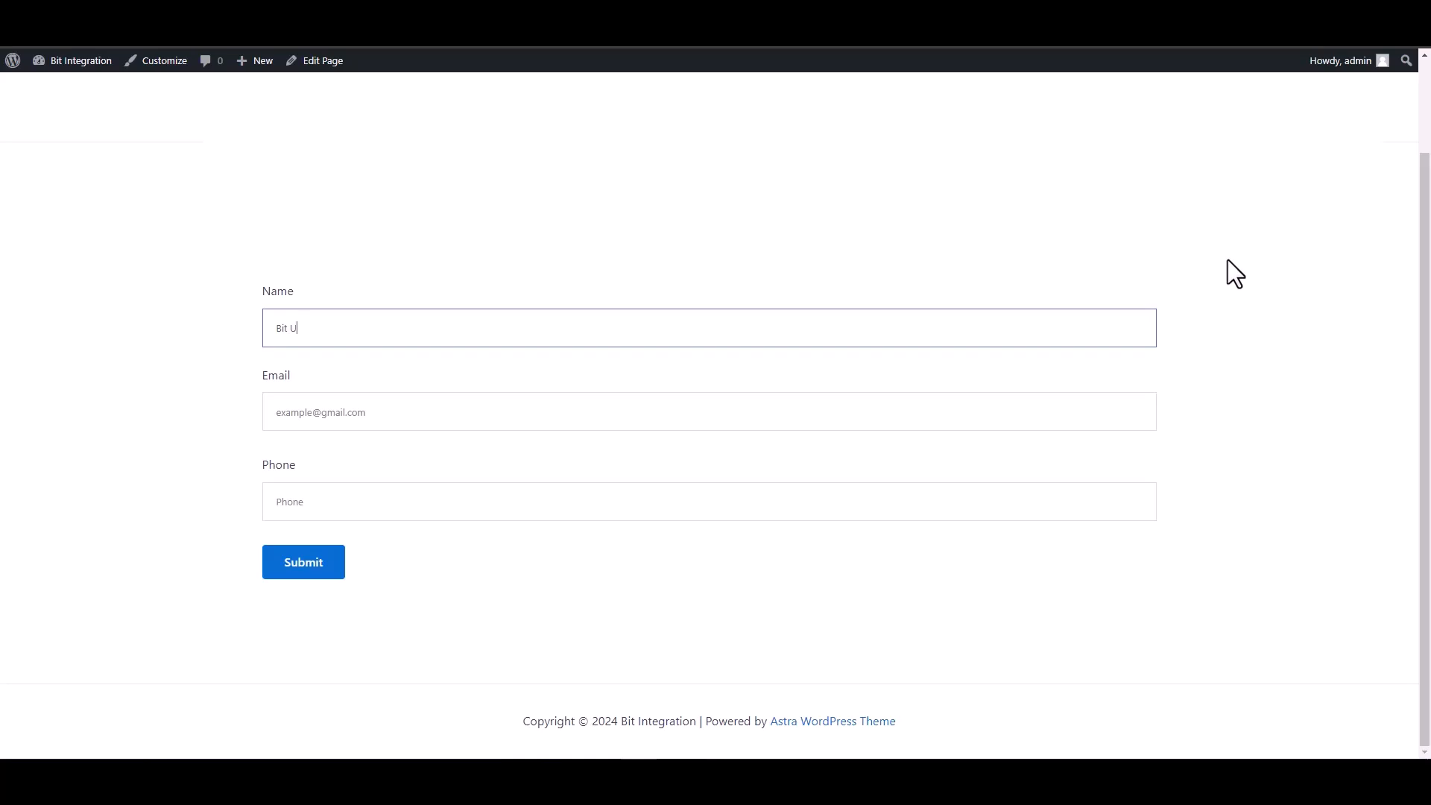
text(it Integrations)
click(1143, 421)
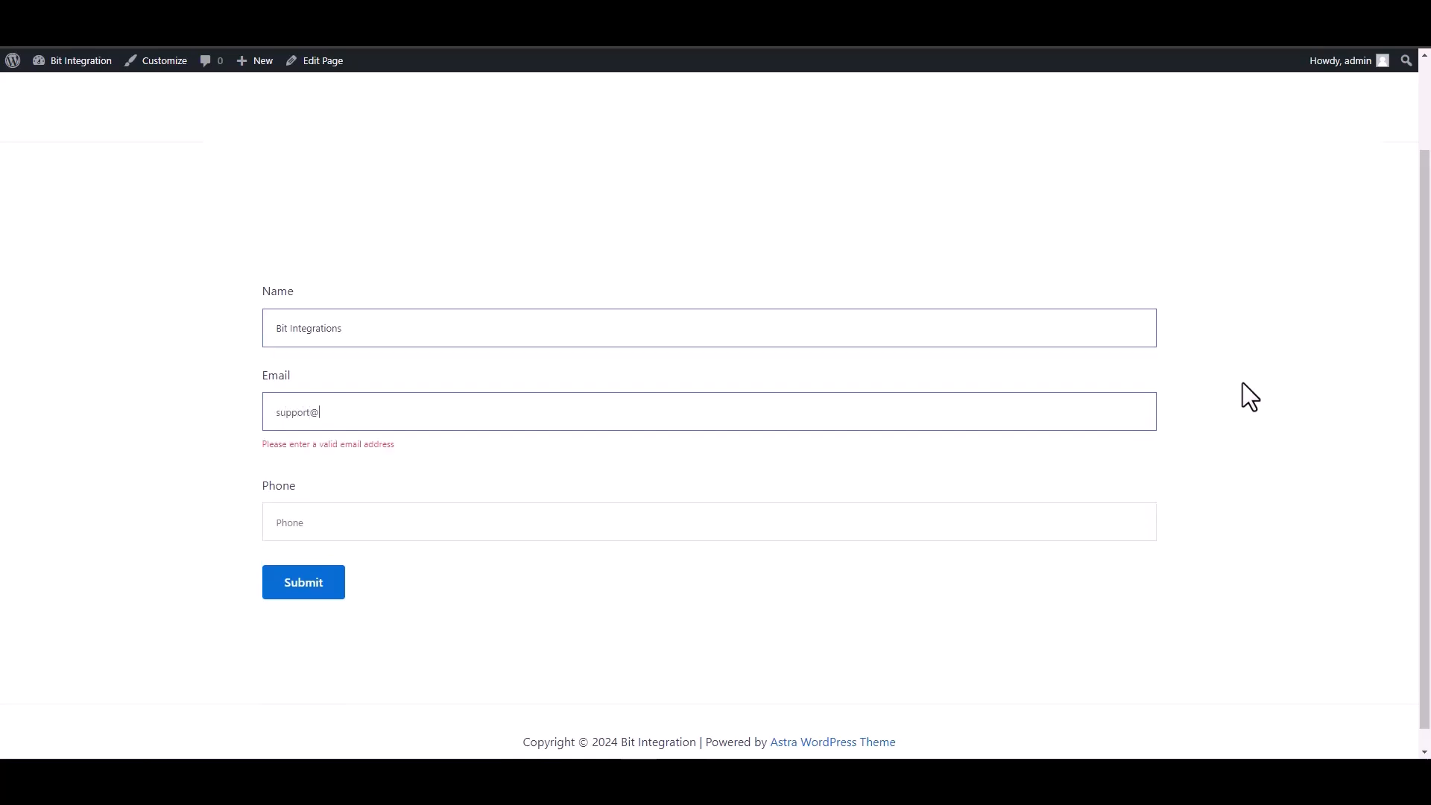
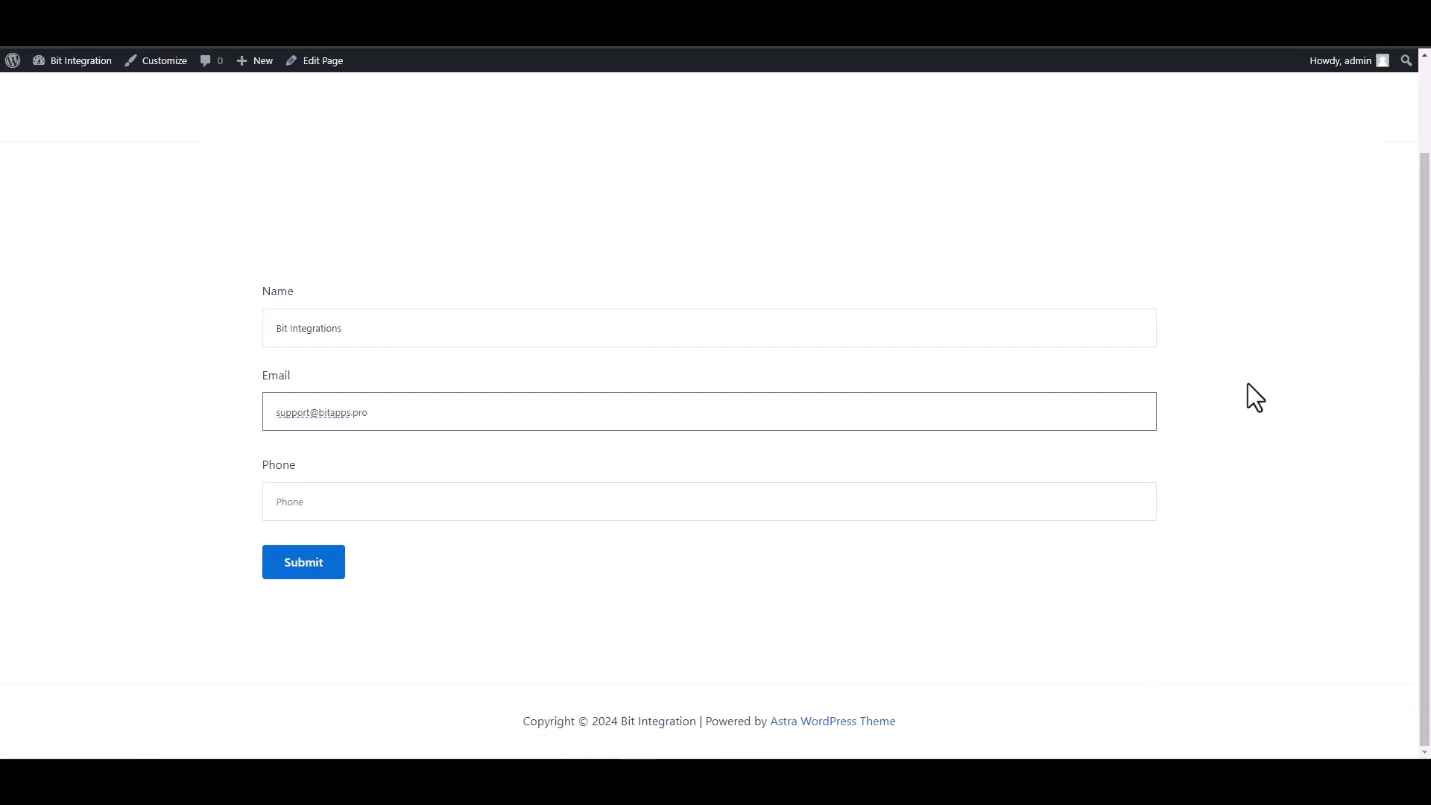
click(1127, 516)
text(444555666)
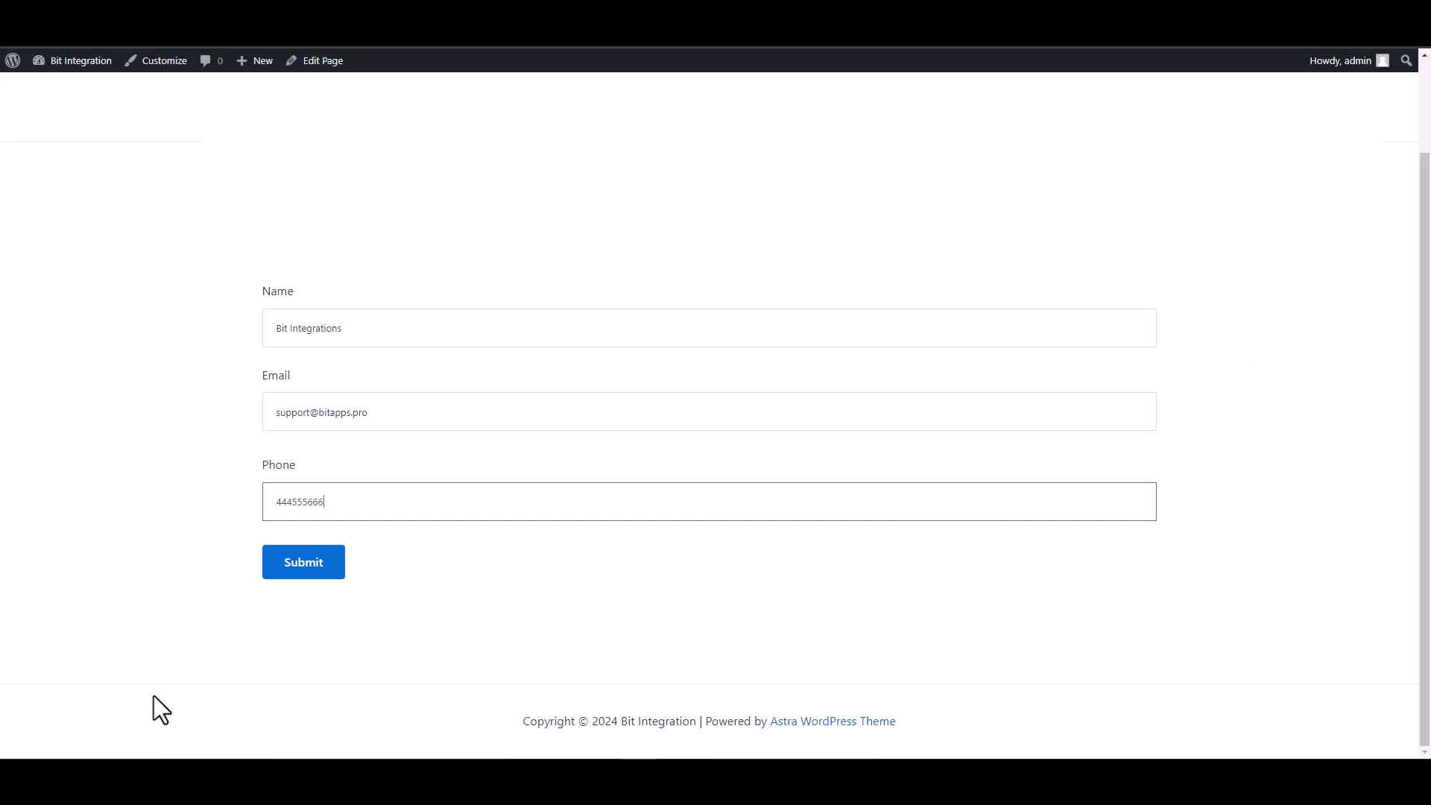
click(309, 572)
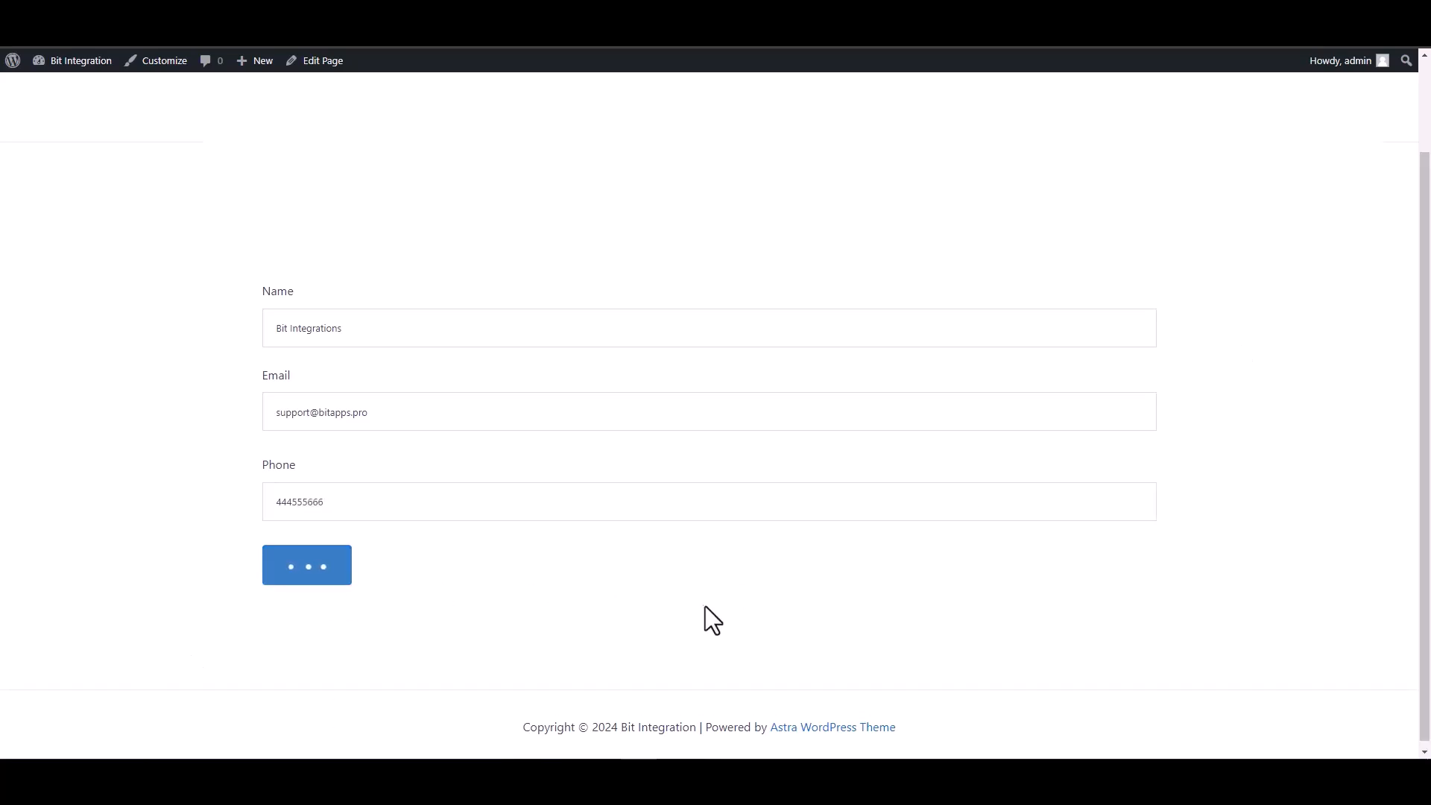
drag(432, 620, 240, 618)
click(227, 610)
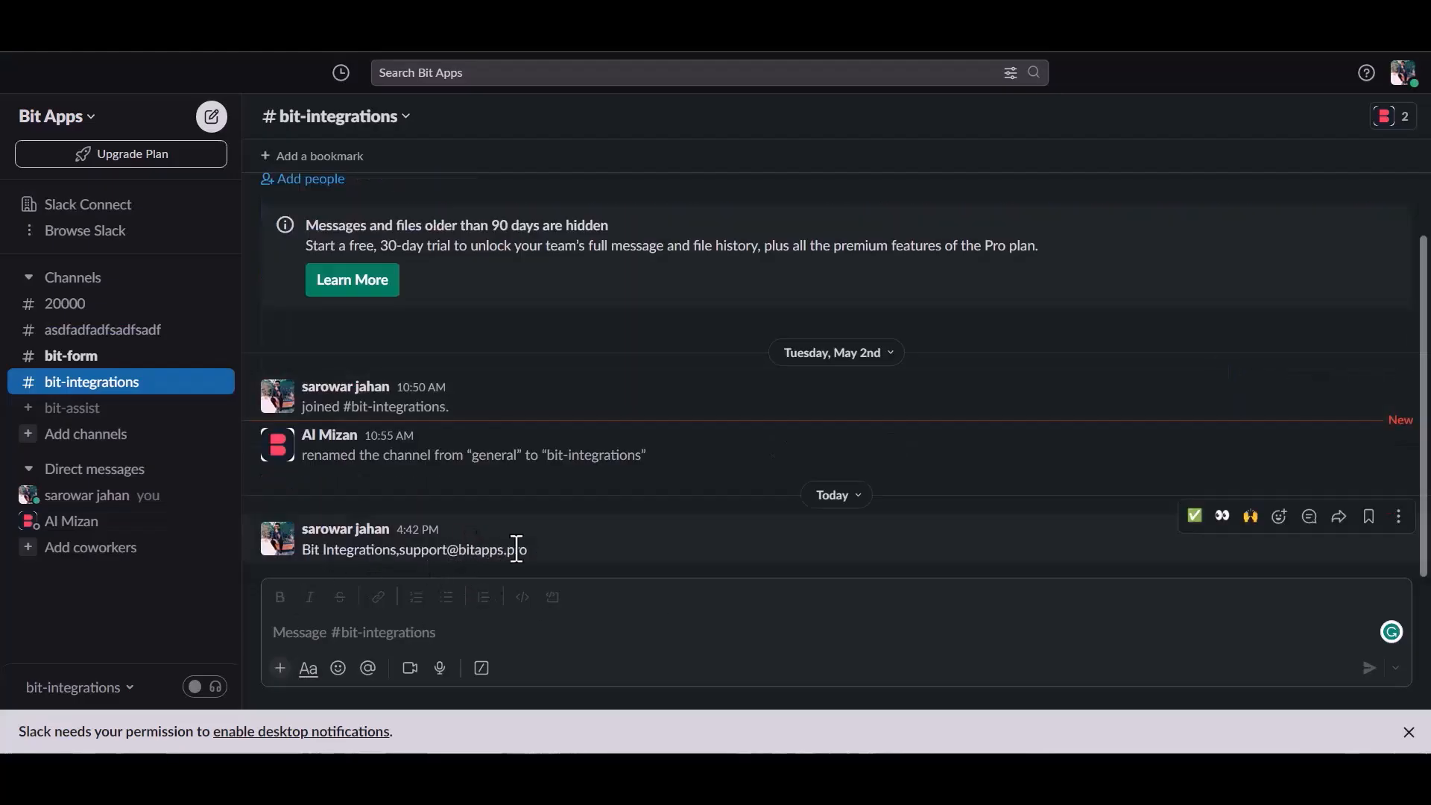
- Highlight the posted message showing the submitted name 'Bit Integrations' and its e-mail in #bit-integrations
drag(309, 553, 561, 553)
click(561, 551)
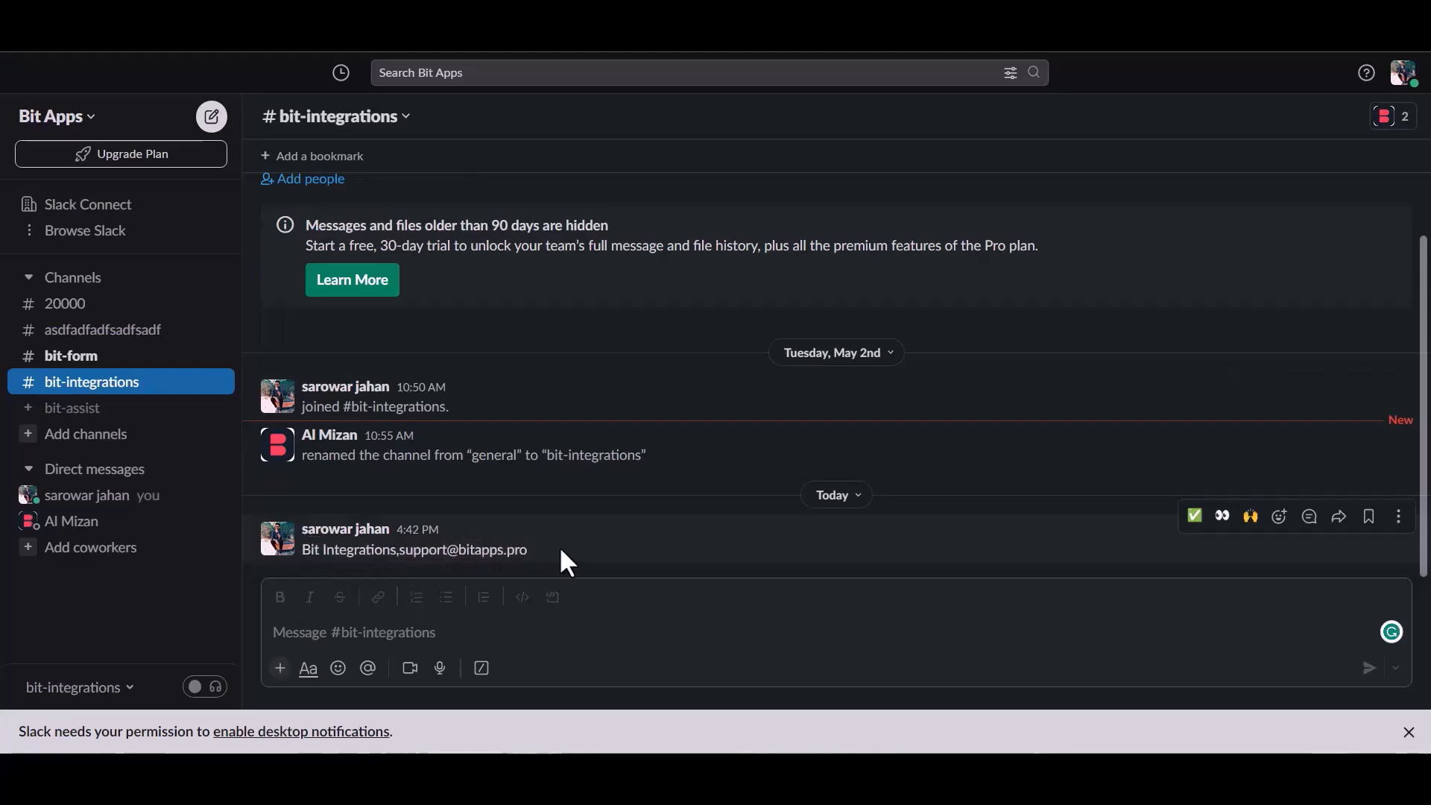